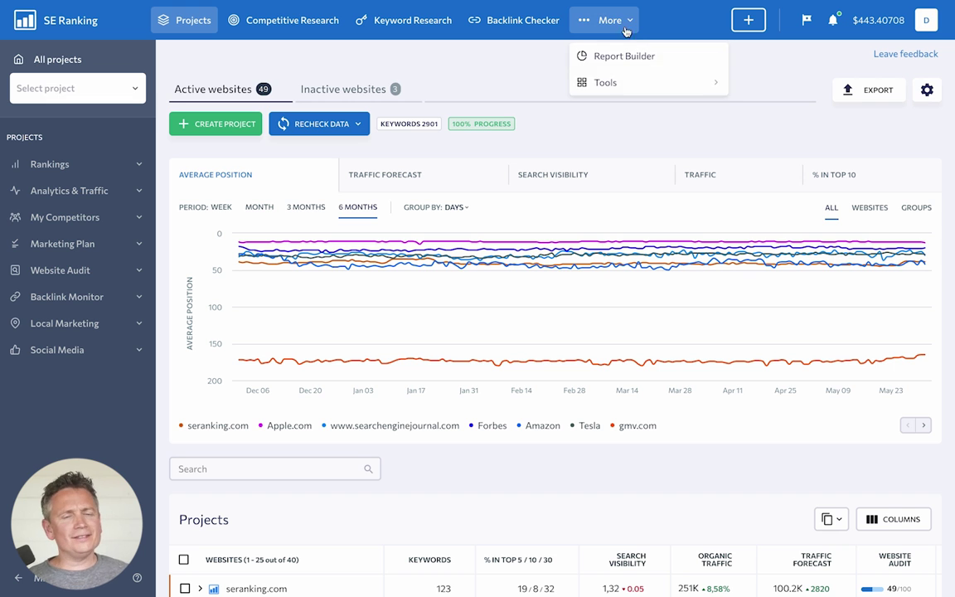
pyautogui.moveTo(709, 82)
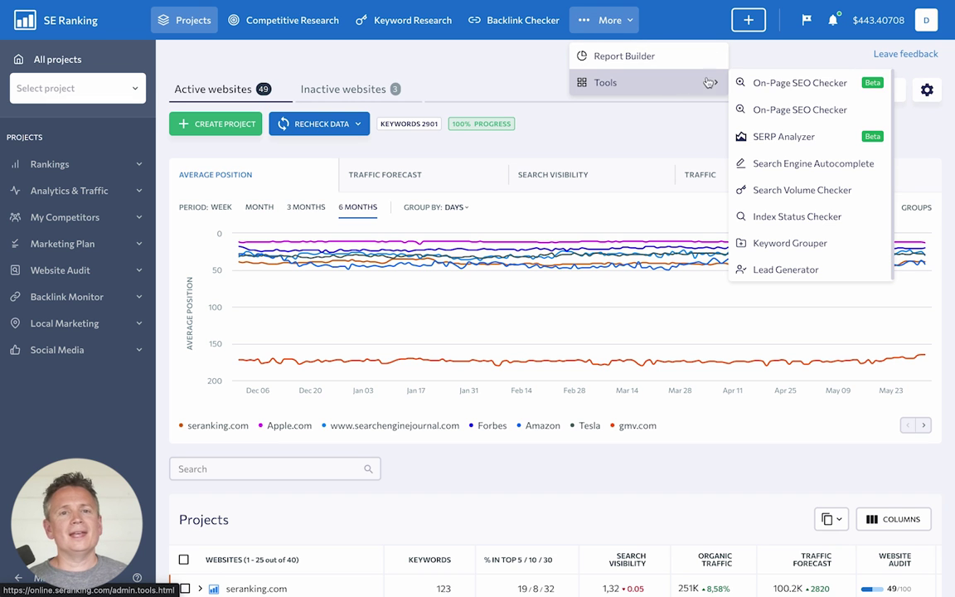
pyautogui.click(788, 83)
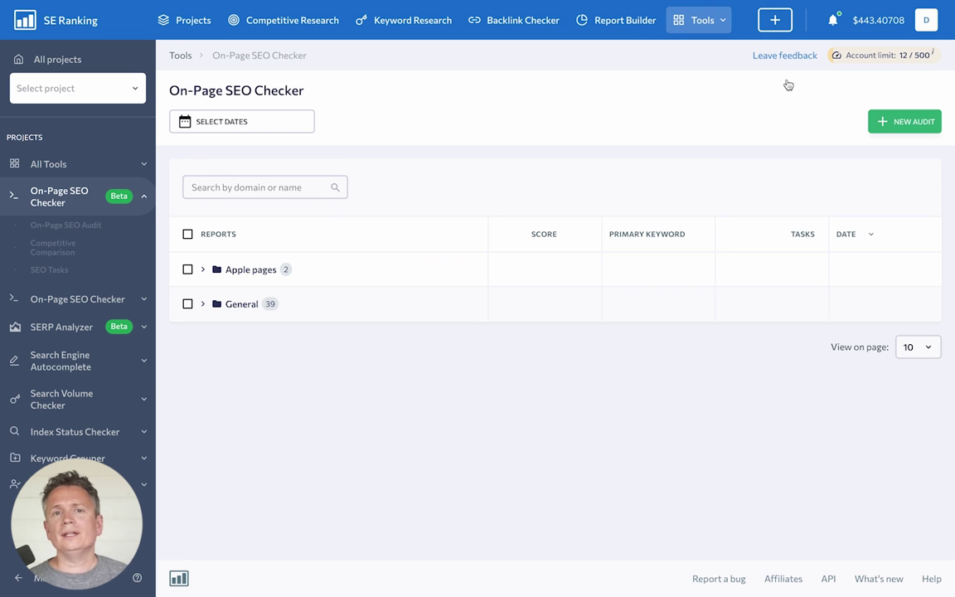
pyautogui.click(902, 122)
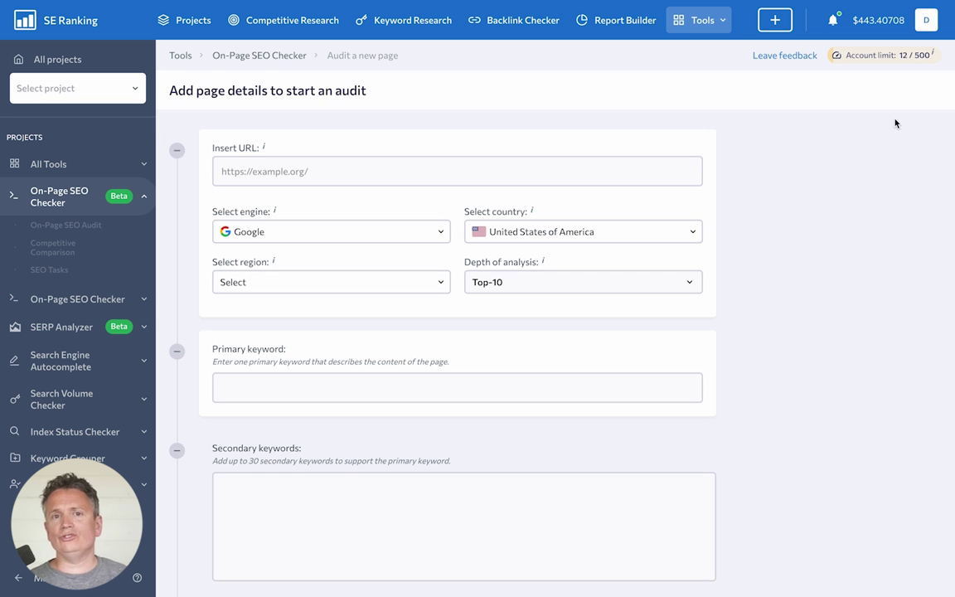
pyautogui.click(649, 171)
pyautogui.write('https://www.apple.com/ipad-air/')
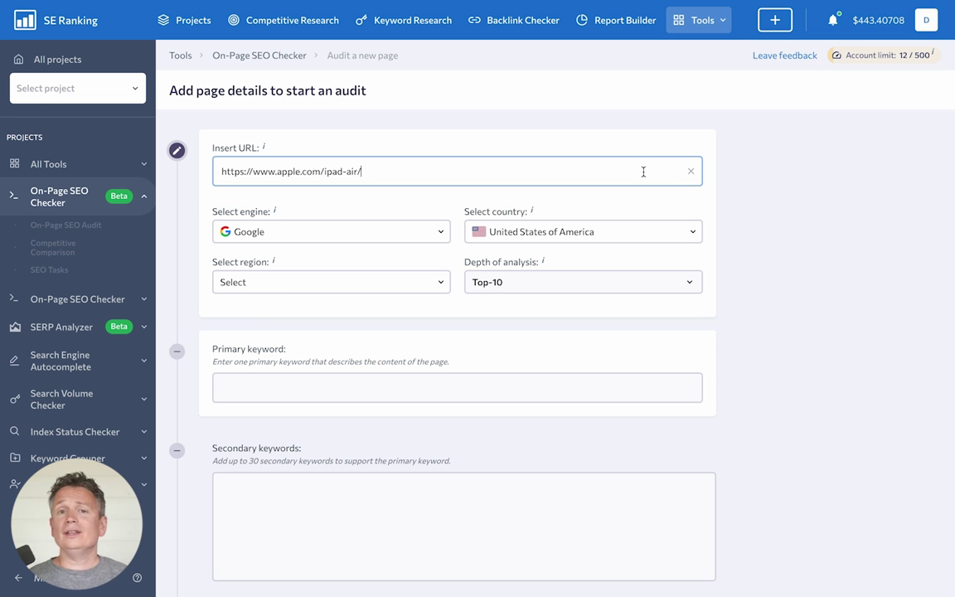
# Step: Set the audit to United States, region Chicago, Illinois, with Top-10 depth of analysis
pyautogui.click(588, 233)
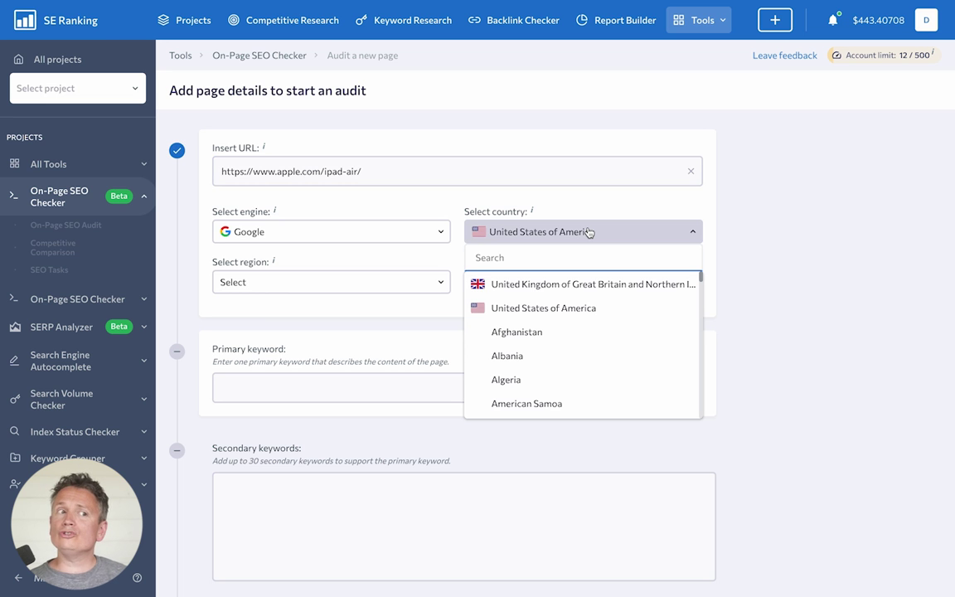
pyautogui.scroll(-3, 576, 319)
pyautogui.scroll(-1, 577, 320)
pyautogui.scroll(4, 575, 373)
pyautogui.click(389, 288)
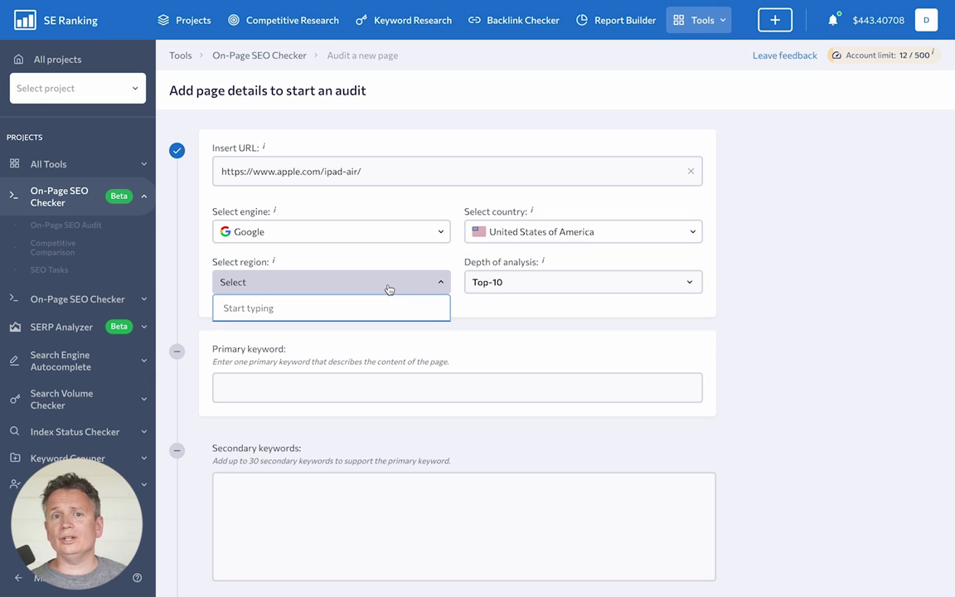
pyautogui.write('Chicago')
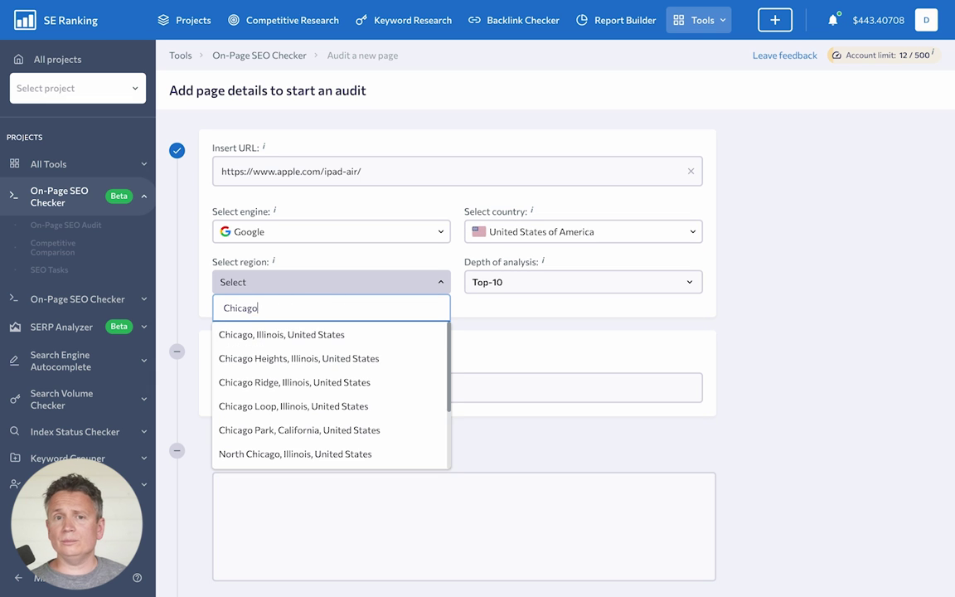
pyautogui.click(375, 332)
pyautogui.click(513, 280)
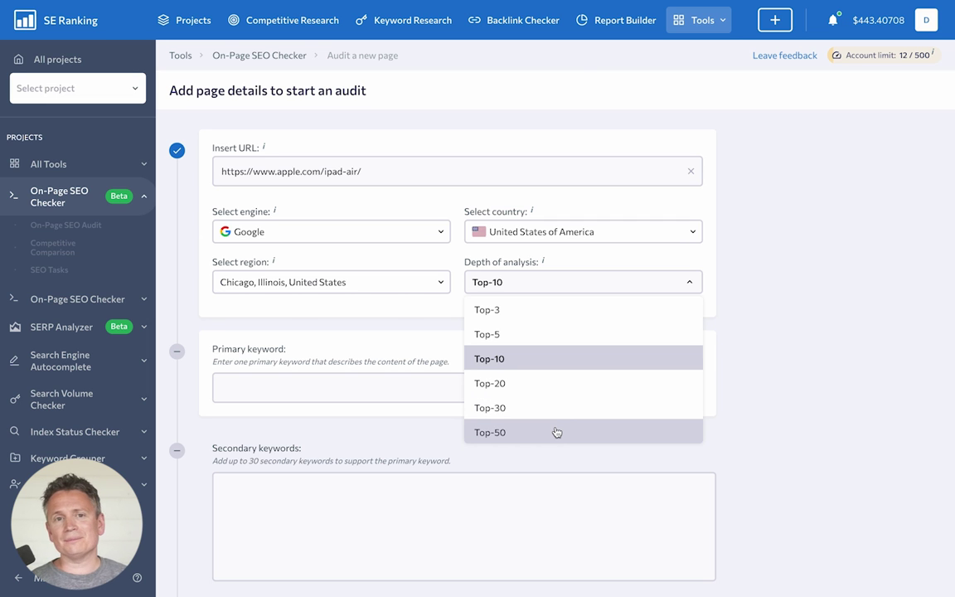
# Step: Enter primary keyword 'ipad air' and secondary keywords apple air ipad, ipad air apple, ipad apple, apple ipad, air ipad apple
pyautogui.click(424, 390)
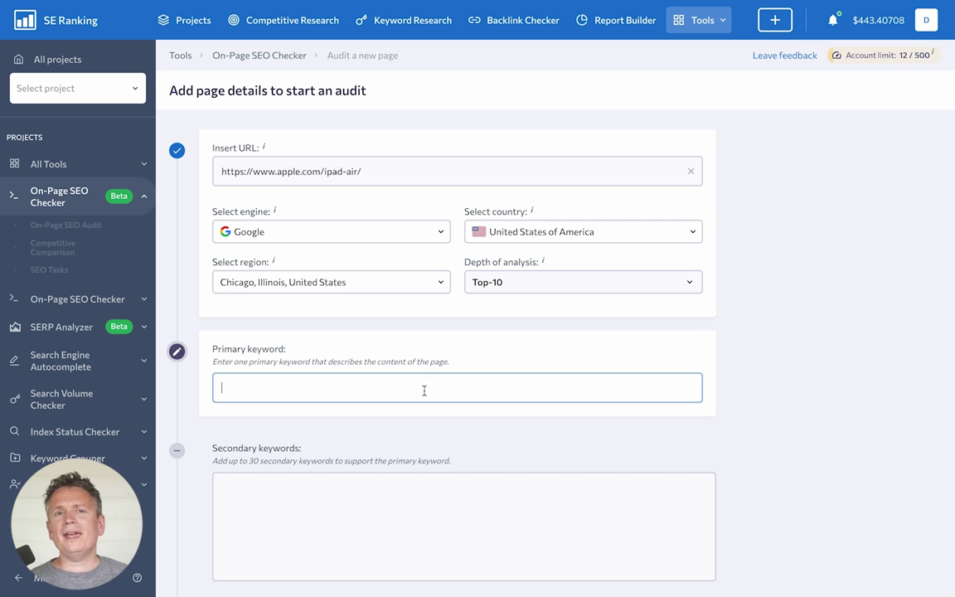
pyautogui.write('ipad air')
pyautogui.click(375, 502)
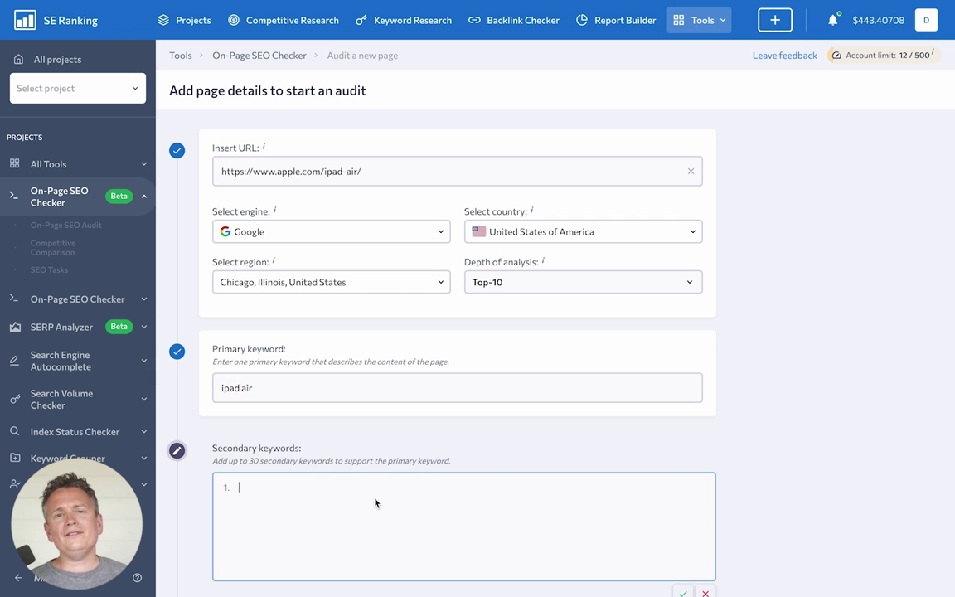
pyautogui.write('apple air ipad')
pyautogui.press('Return')
pyautogui.write('ipad air apple')
pyautogui.press('Return')
pyautogui.write('ipad apple')
pyautogui.press('Return')
pyautogui.write('apple ipad')
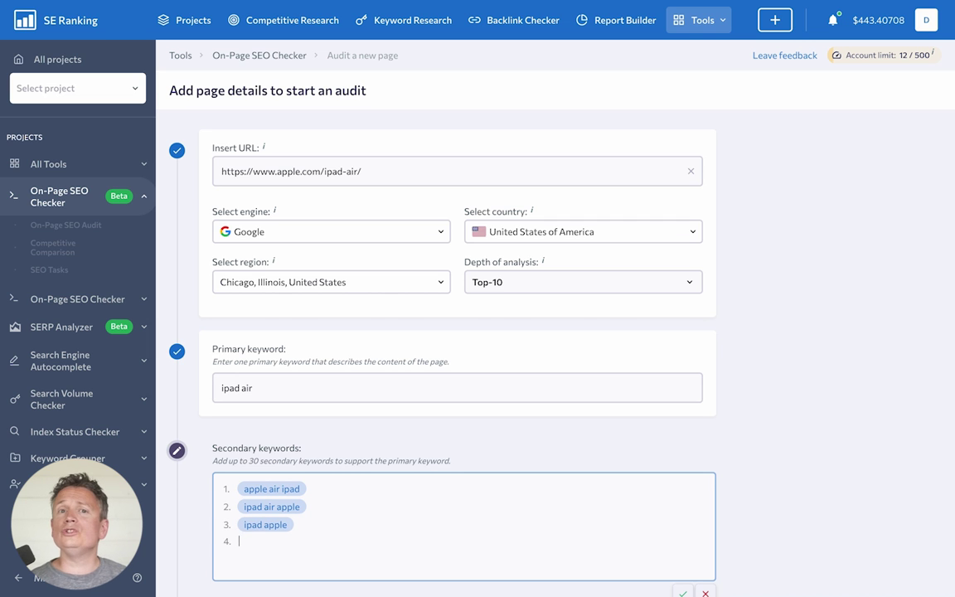
pyautogui.press('Return')
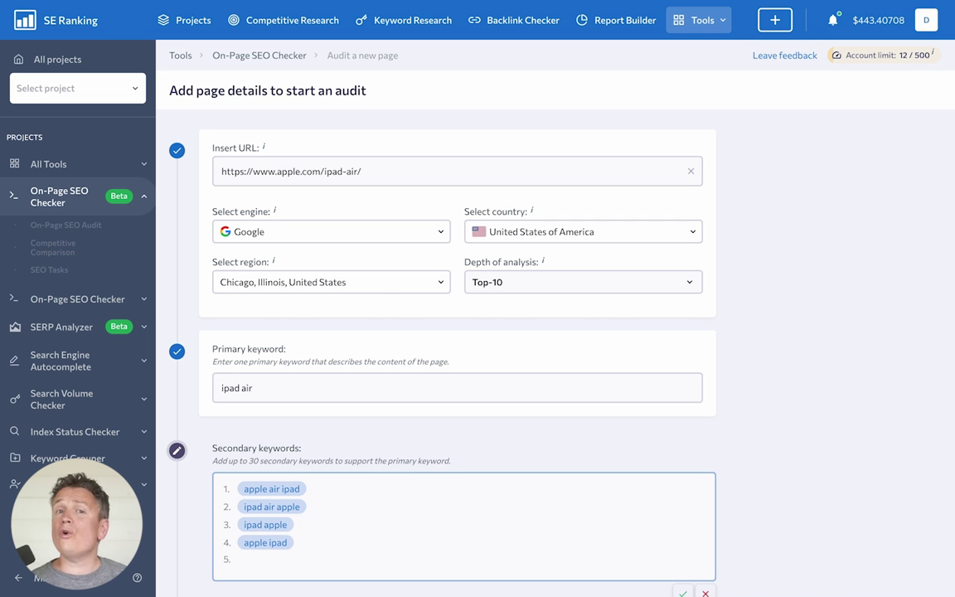
pyautogui.write('air ipad apple')
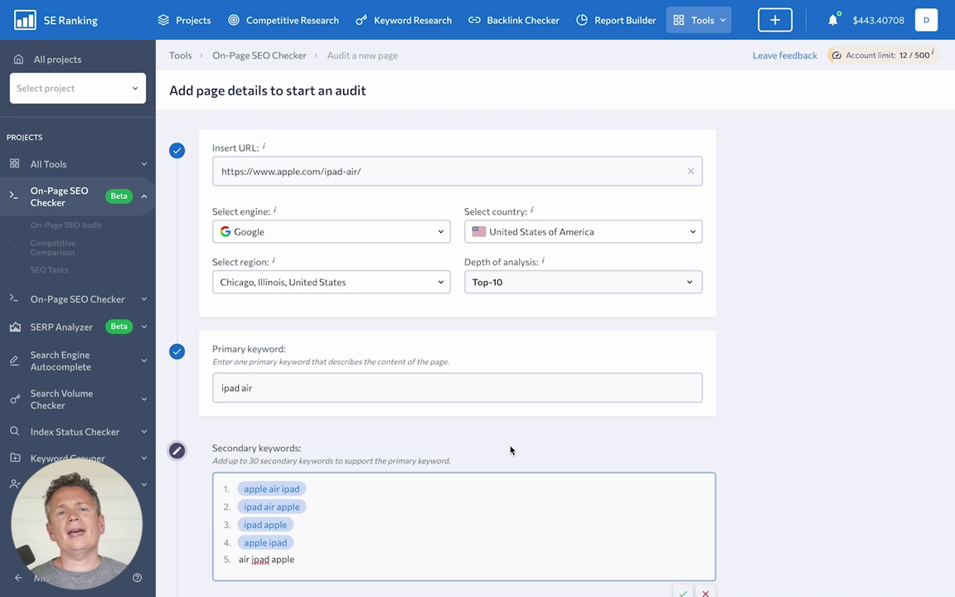
pyautogui.press('Return')
# Step: Name the report 'Apple ipad air' and file it in the Apple pages group
pyautogui.scroll(-3, 497, 448)
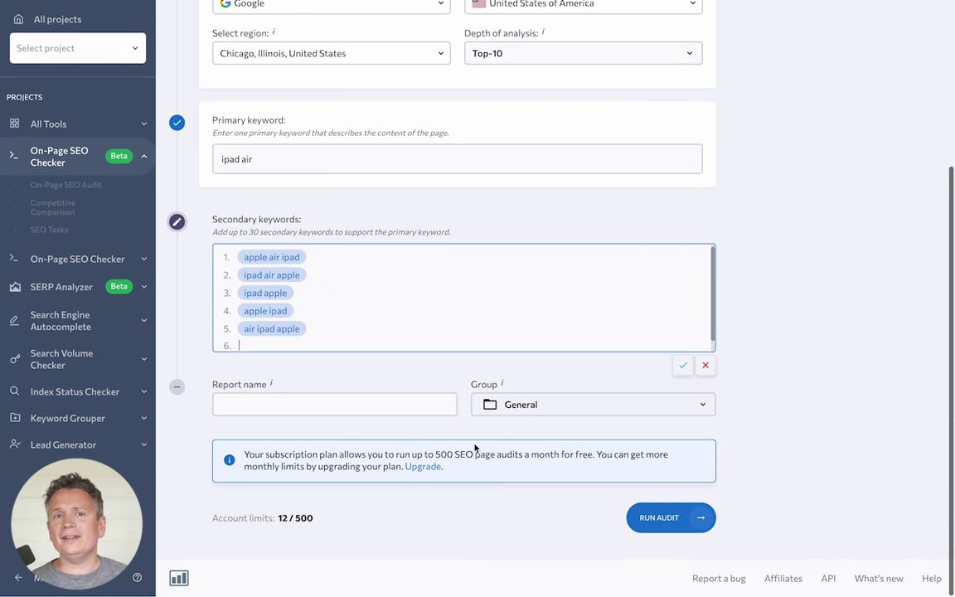
pyautogui.click(396, 403)
pyautogui.write('Apple ipad air')
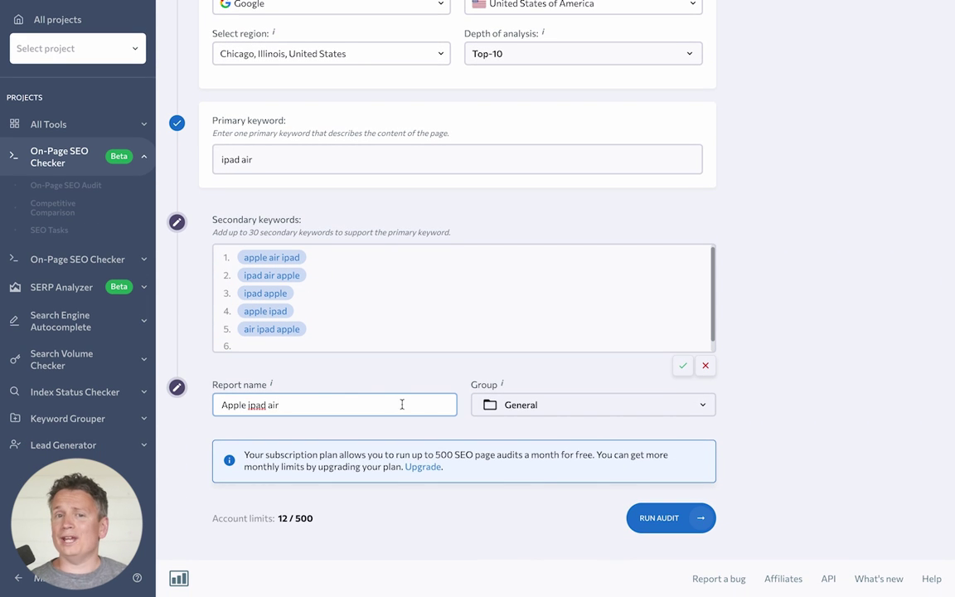
pyautogui.click(522, 405)
pyautogui.click(514, 433)
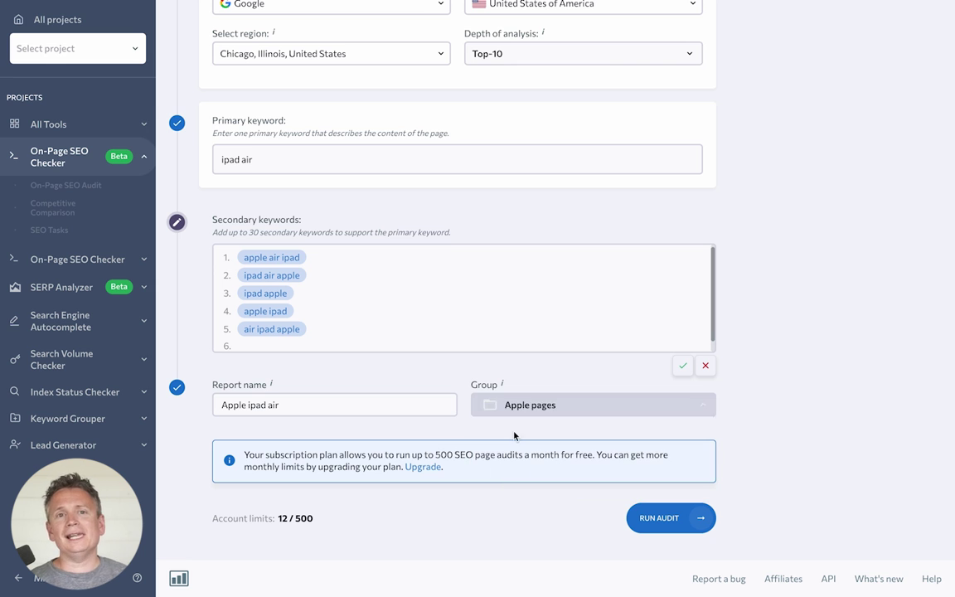
# Step: Run the iPad Air audit and expand the Apple pages folder of audits
pyautogui.click(660, 519)
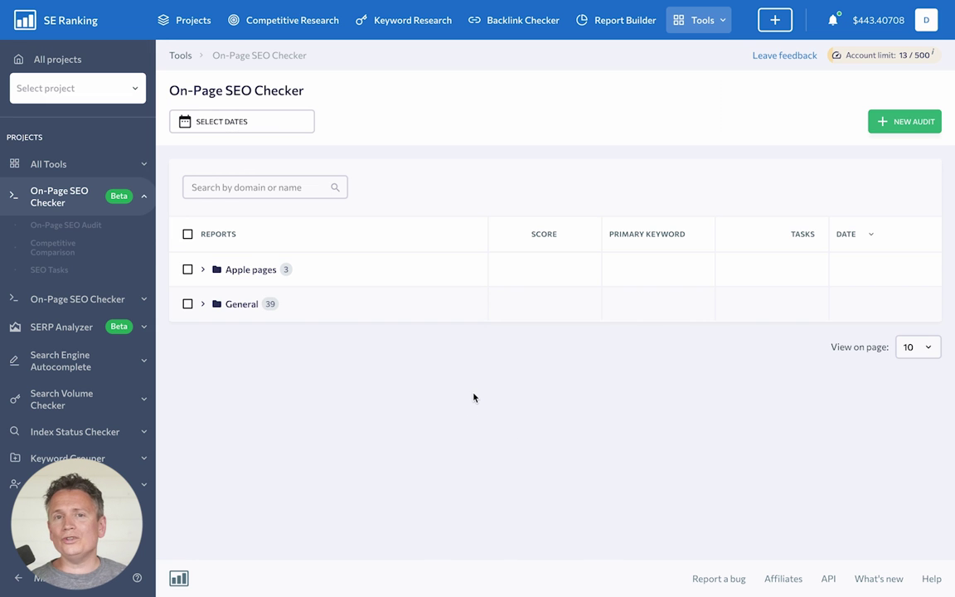
pyautogui.click(259, 279)
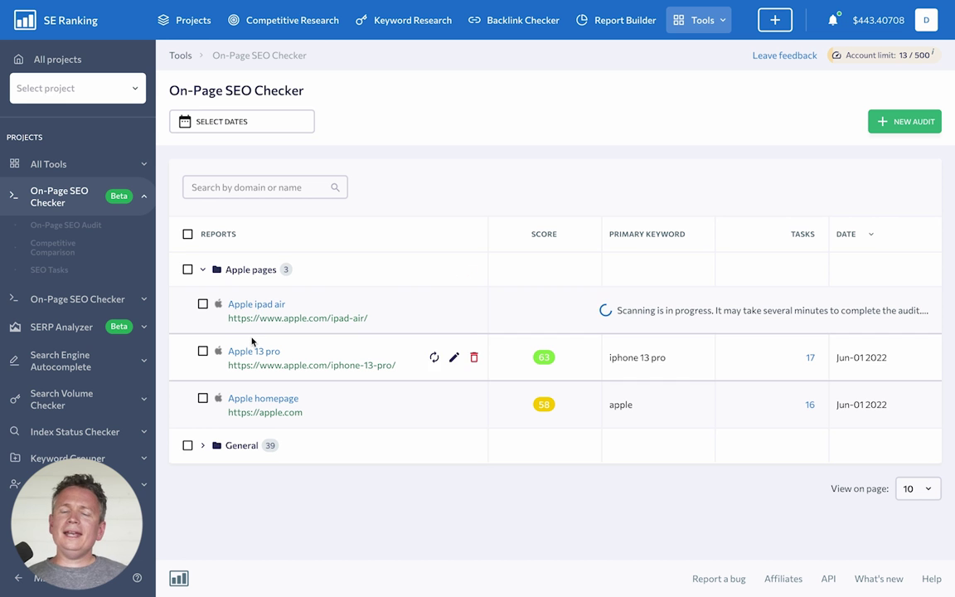
pyautogui.click(251, 351)
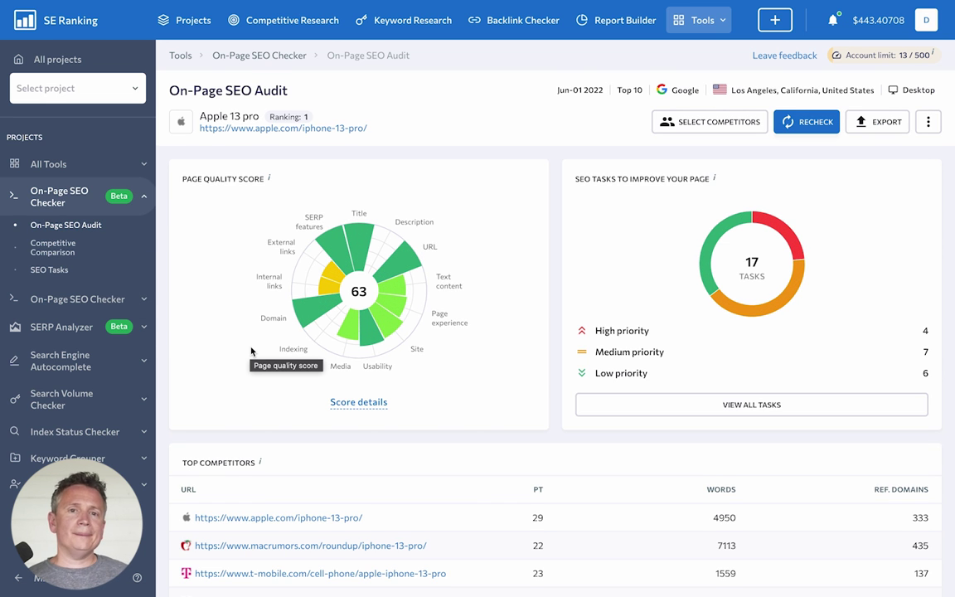
pyautogui.scroll(-1, 251, 351)
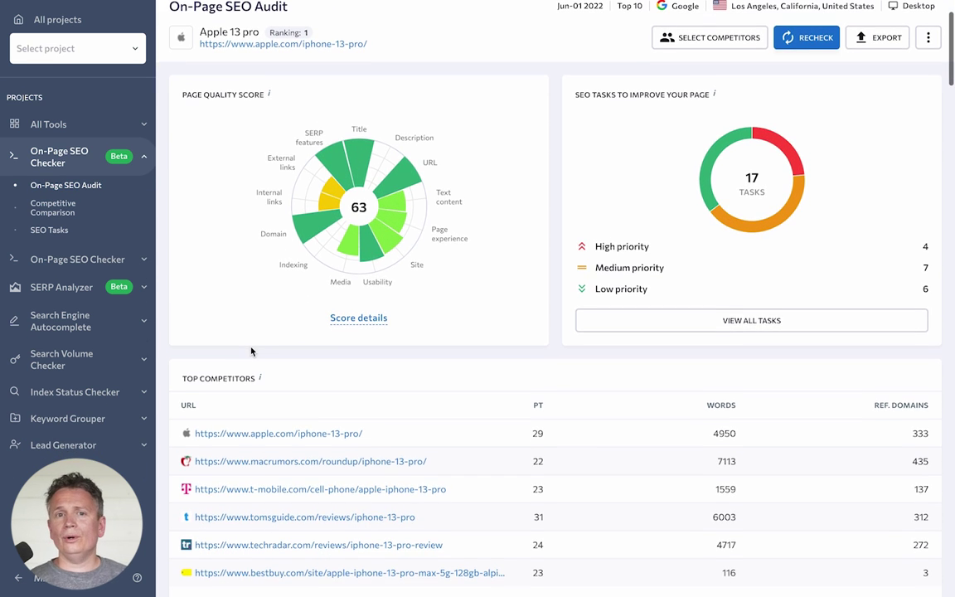
pyautogui.scroll(1, 251, 352)
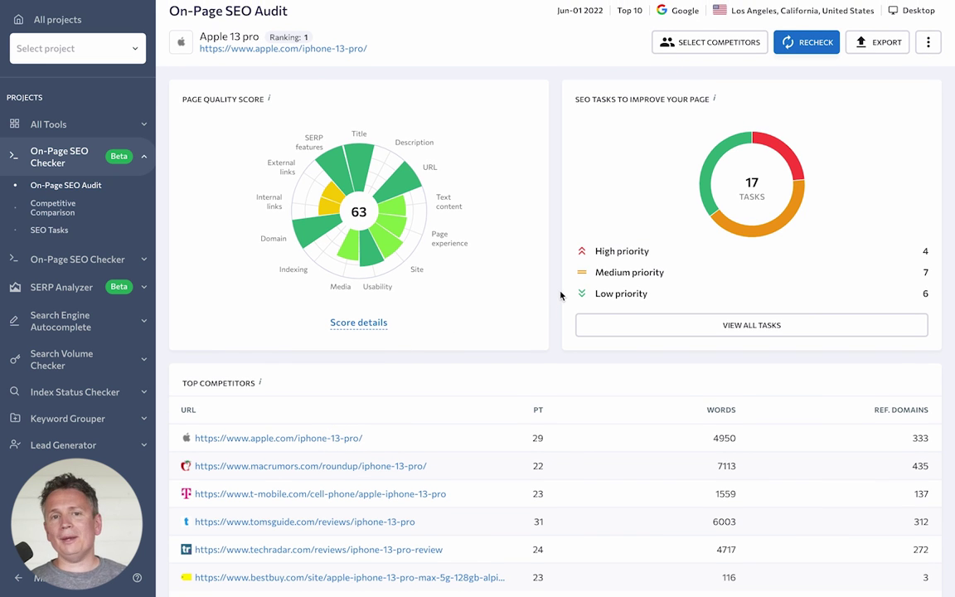
pyautogui.scroll(1, 561, 295)
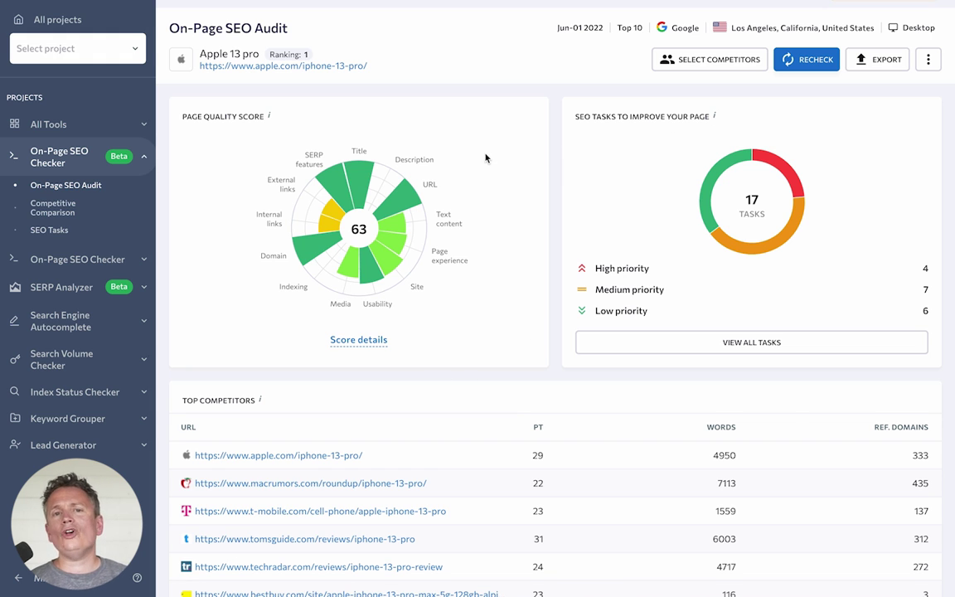
pyautogui.moveTo(355, 229)
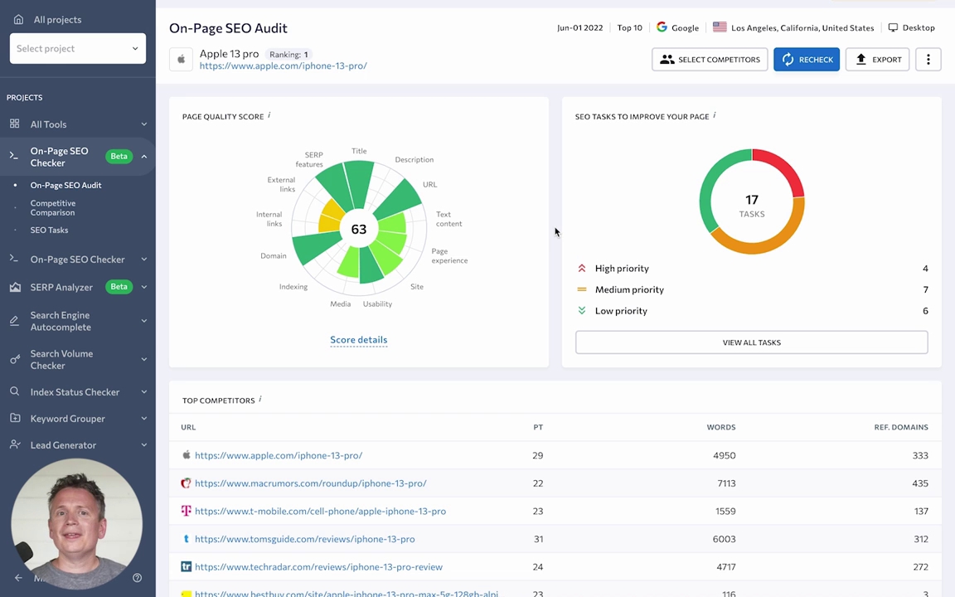
pyautogui.scroll(-1, 556, 232)
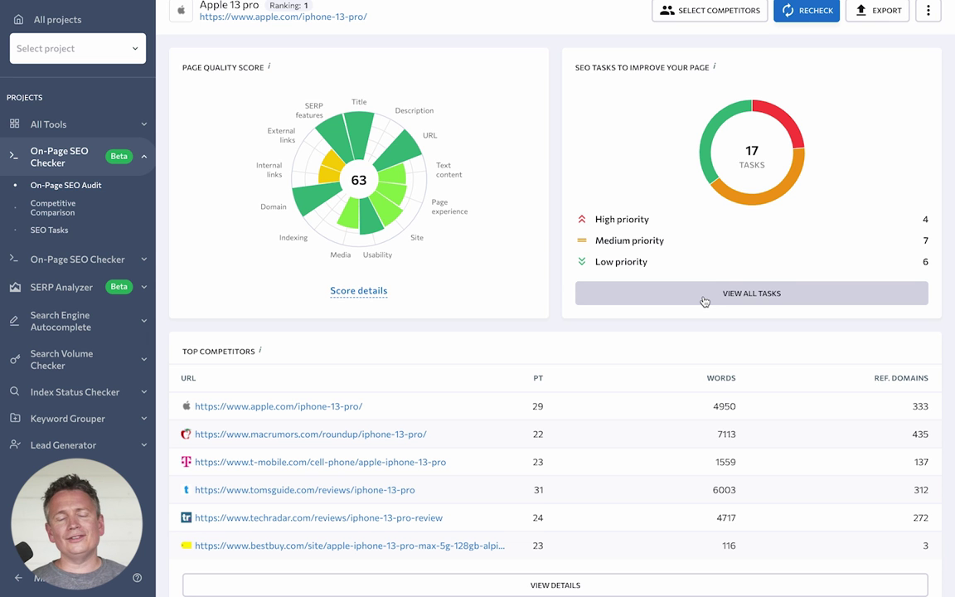
# Step: Scroll through the audit check categories from Title down to External links and back up
pyautogui.scroll(-3, 704, 301)
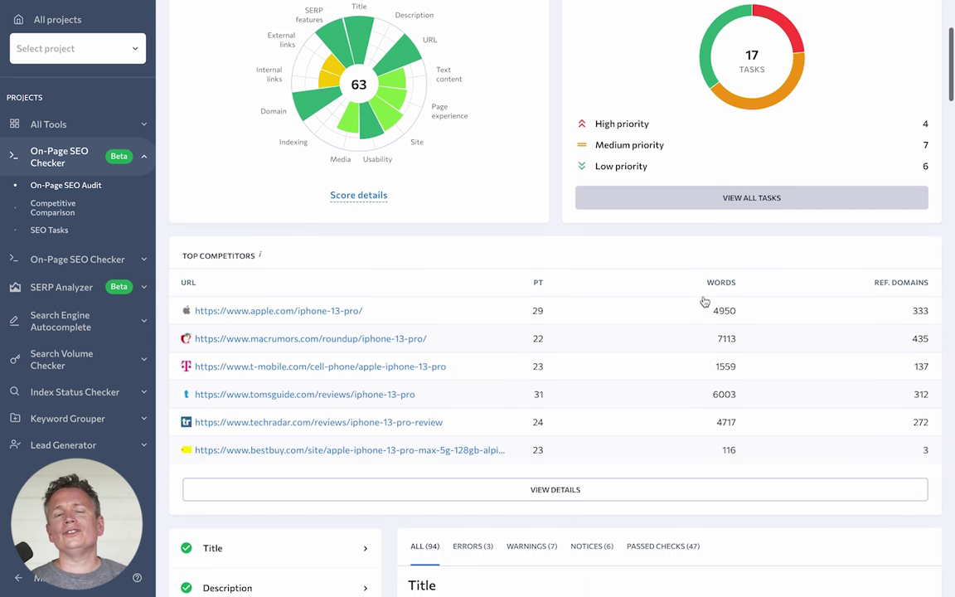
pyautogui.scroll(-3, 703, 301)
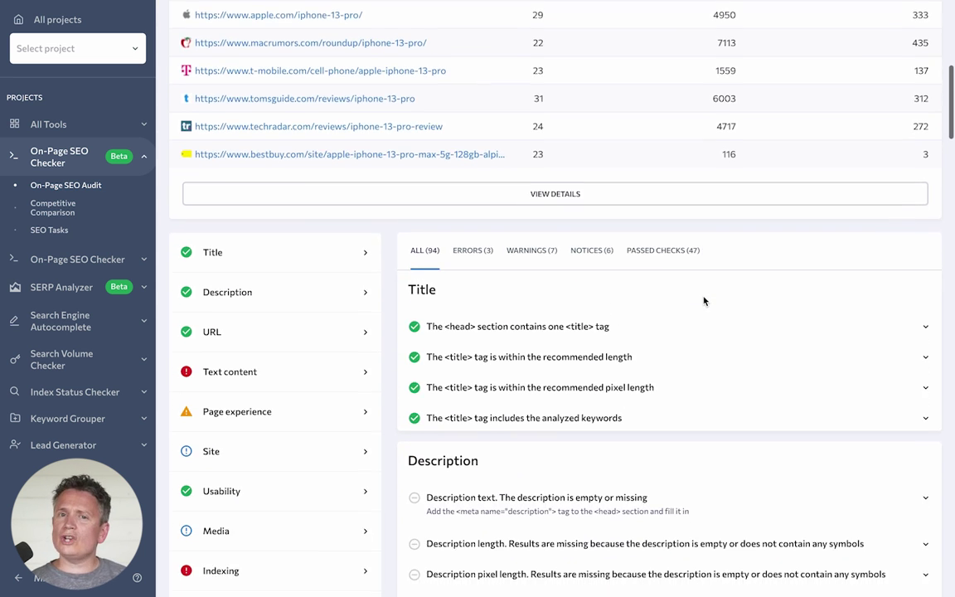
pyautogui.scroll(-1, 704, 301)
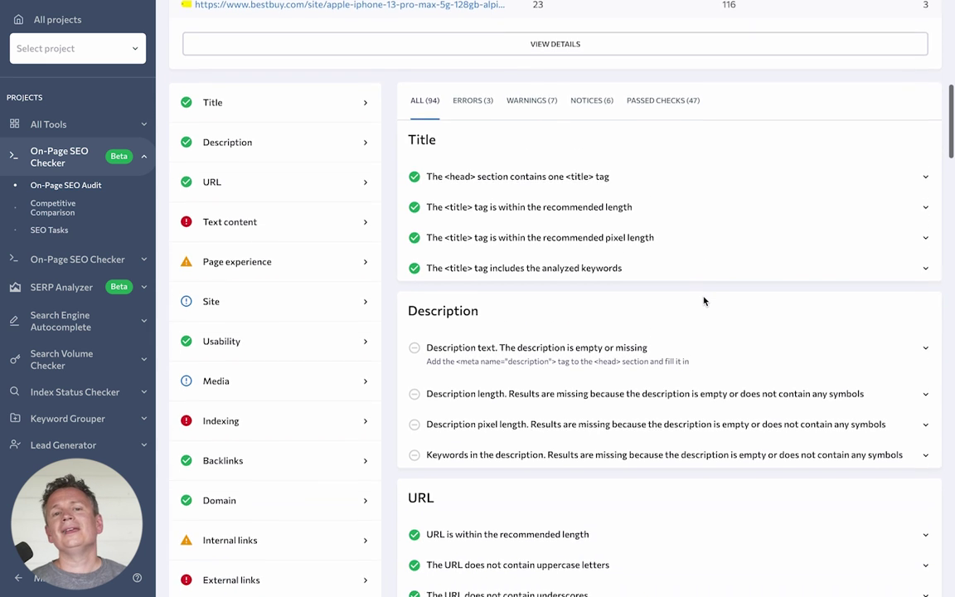
pyautogui.scroll(-1, 704, 301)
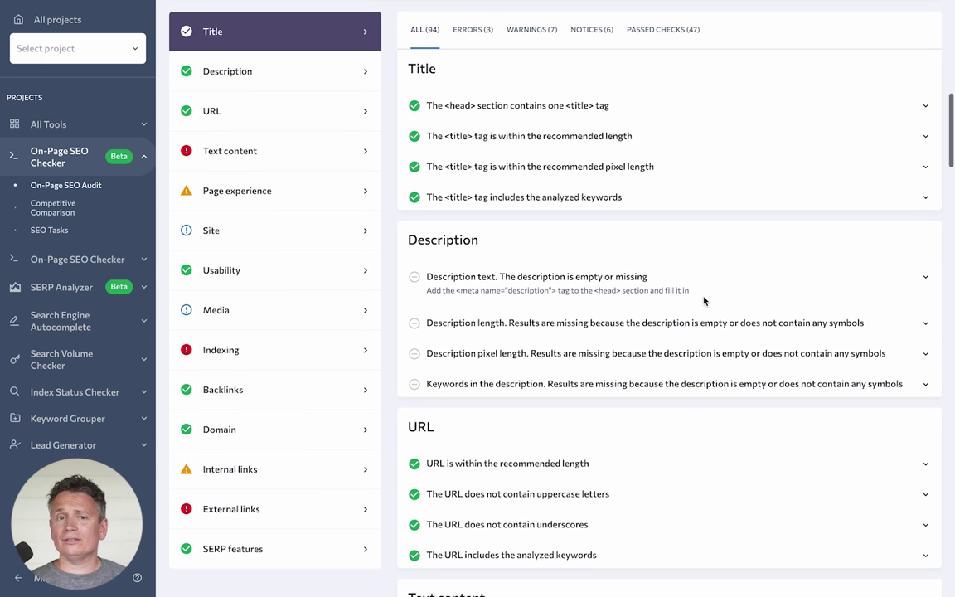
pyautogui.scroll(-3, 691, 305)
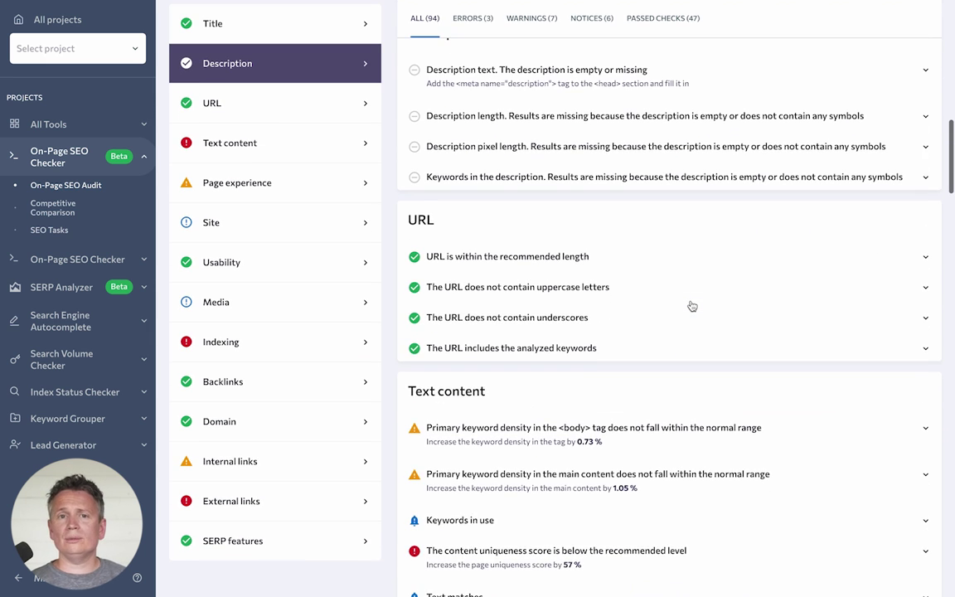
pyautogui.scroll(-9, 692, 306)
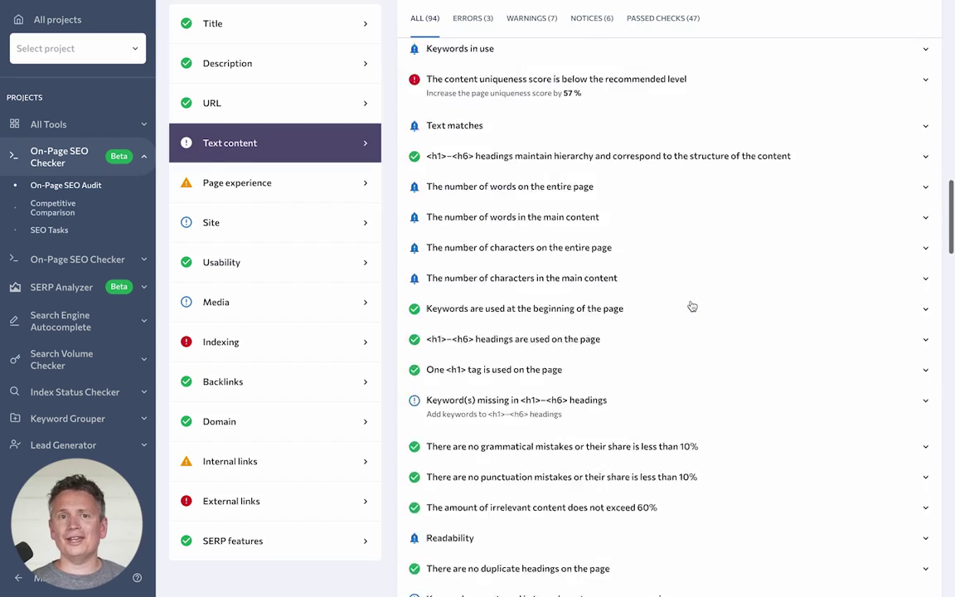
pyautogui.scroll(-12, 691, 305)
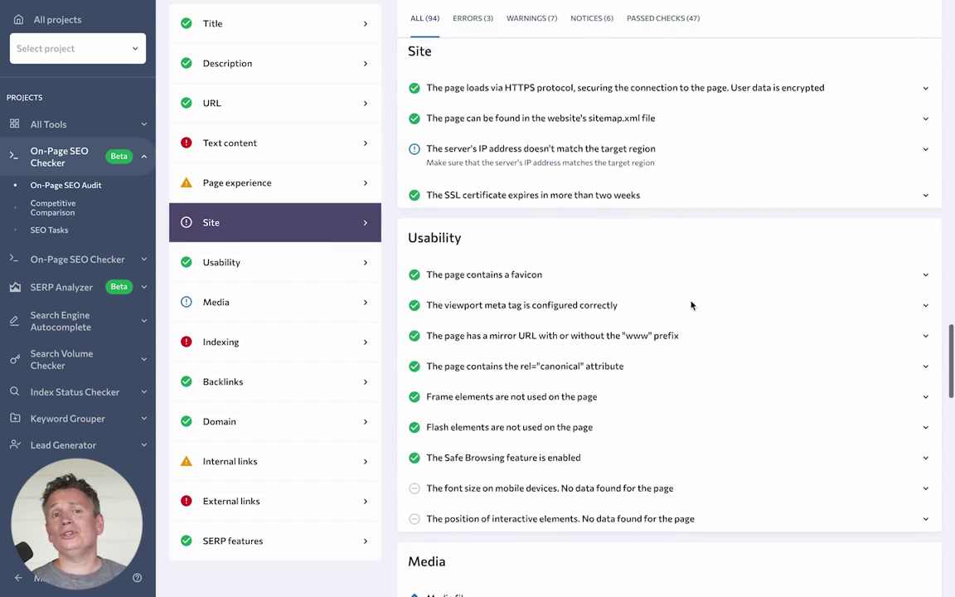
pyautogui.scroll(-10, 692, 305)
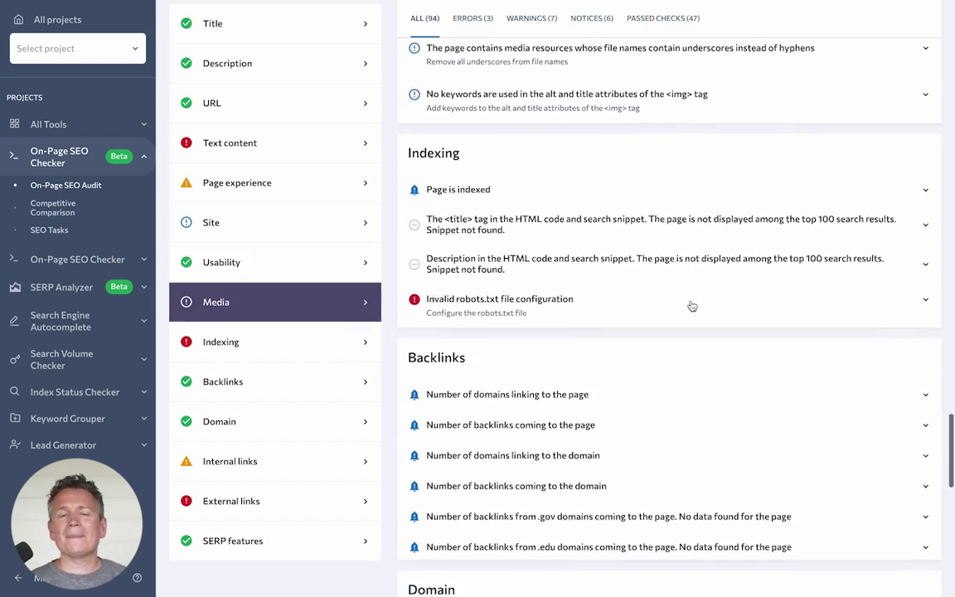
pyautogui.scroll(-6, 692, 305)
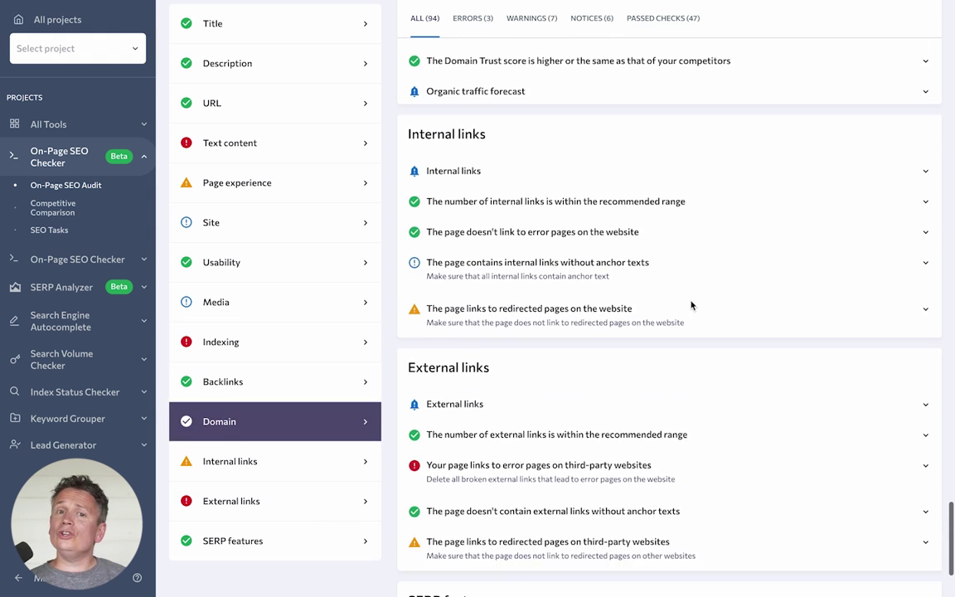
pyautogui.scroll(5, 692, 306)
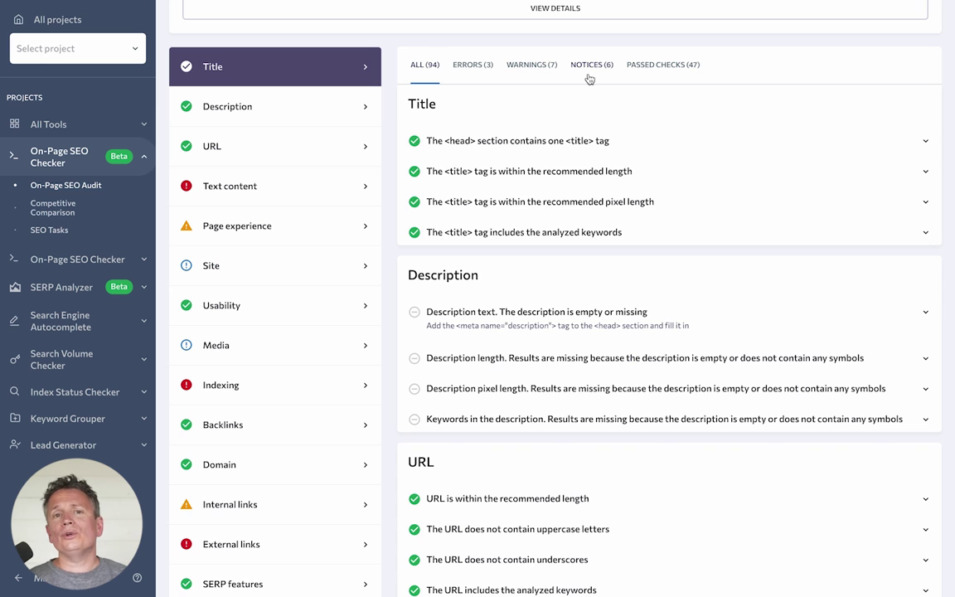
# Step: Expand the title and description length checks to show their competitor comparison charts
pyautogui.click(651, 142)
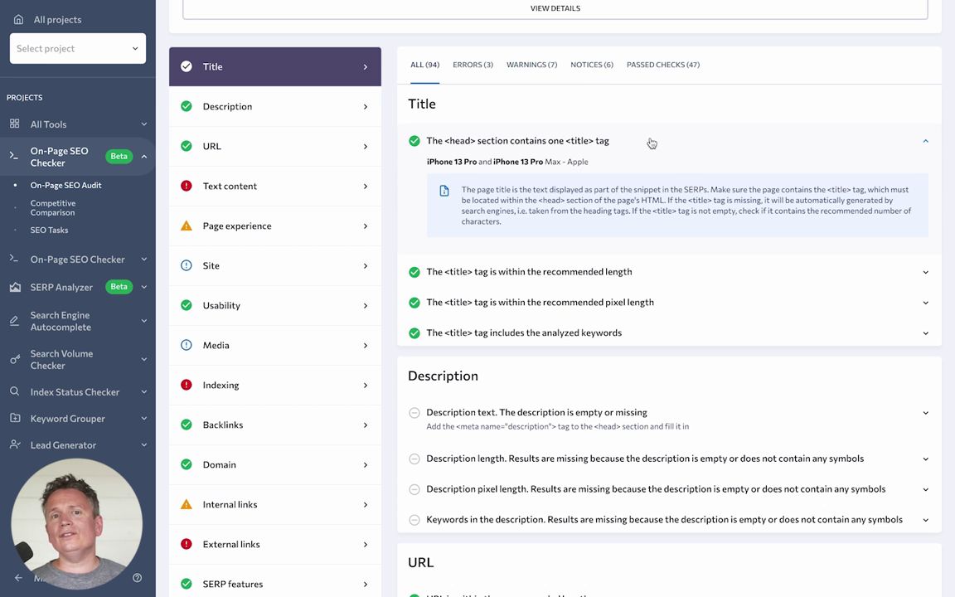
pyautogui.click(650, 142)
pyautogui.click(654, 176)
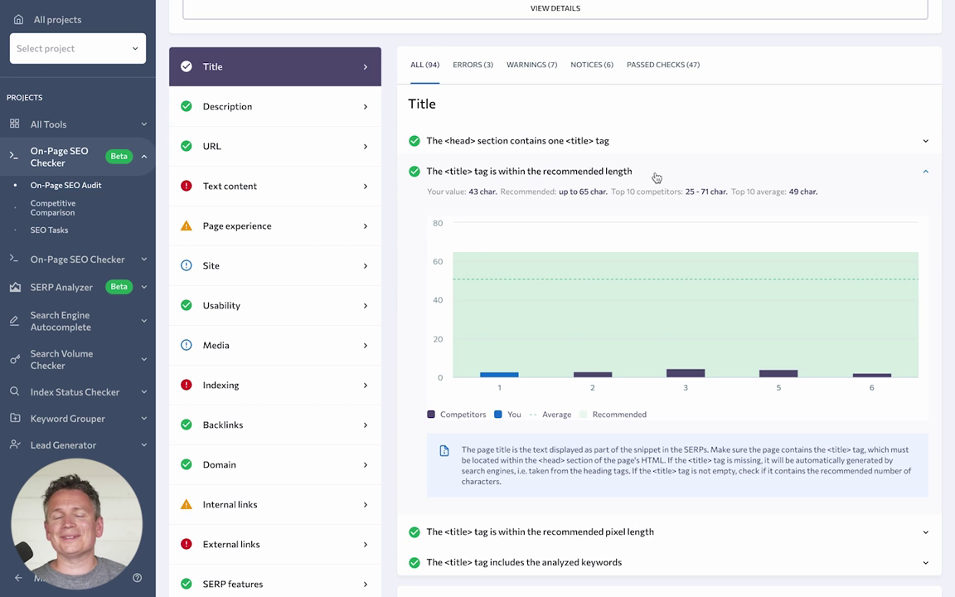
pyautogui.click(655, 176)
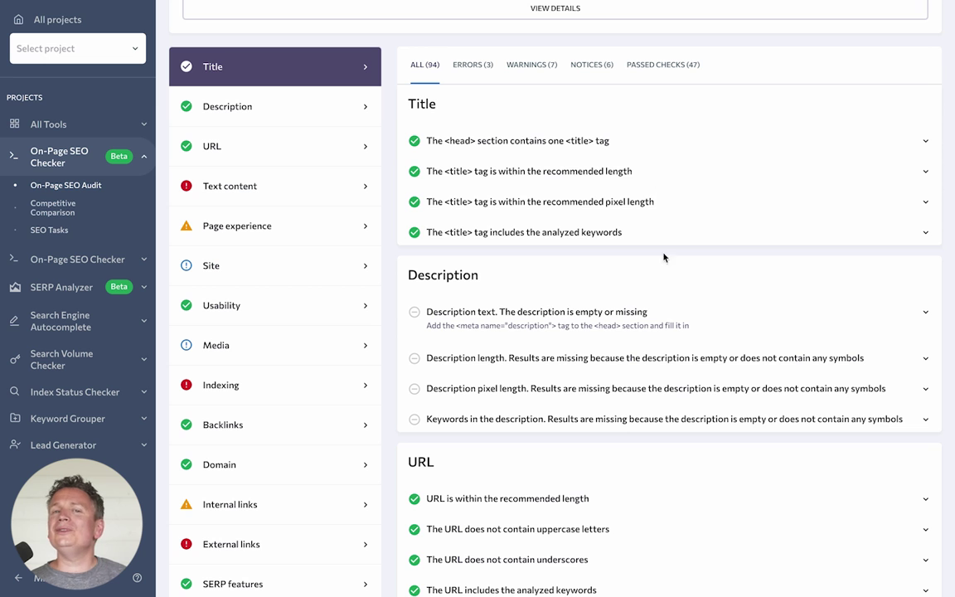
pyautogui.click(687, 312)
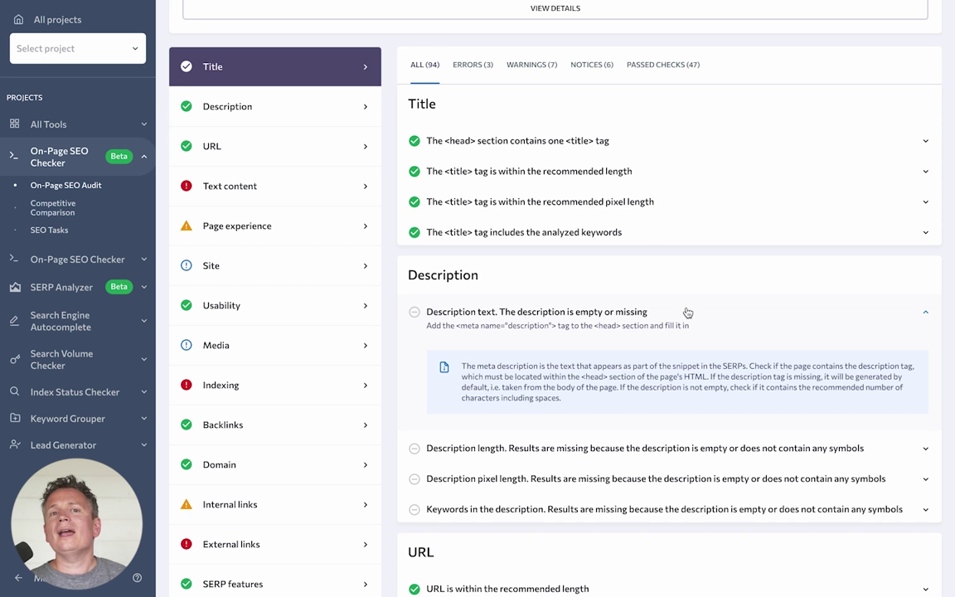
pyautogui.click(687, 312)
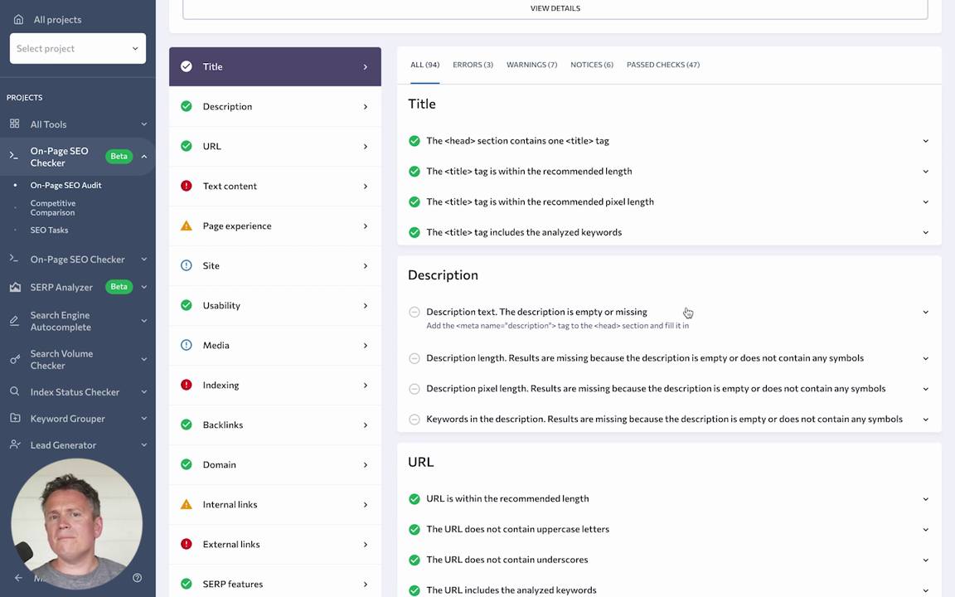
pyautogui.click(689, 359)
# Step: Show the body keyword density comparison chart and expand the Backlinks referring domains check
pyautogui.scroll(-3, 692, 363)
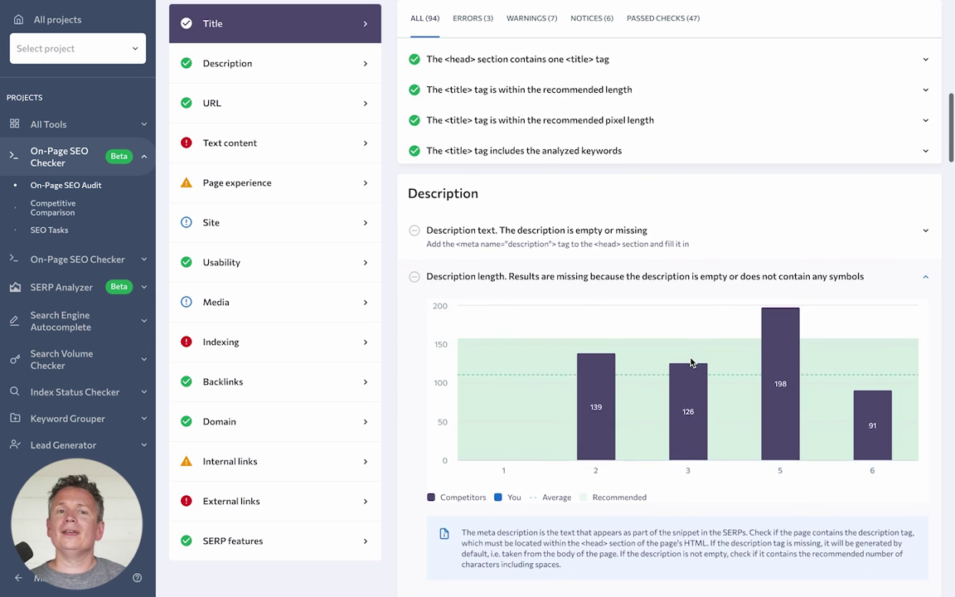
pyautogui.scroll(-1, 692, 362)
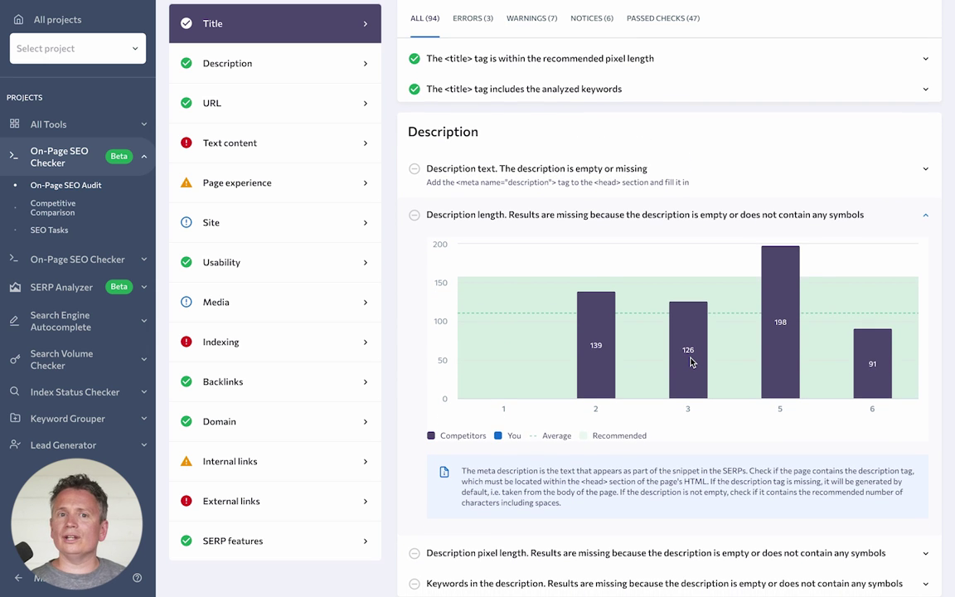
pyautogui.click(734, 216)
pyautogui.scroll(-3, 704, 266)
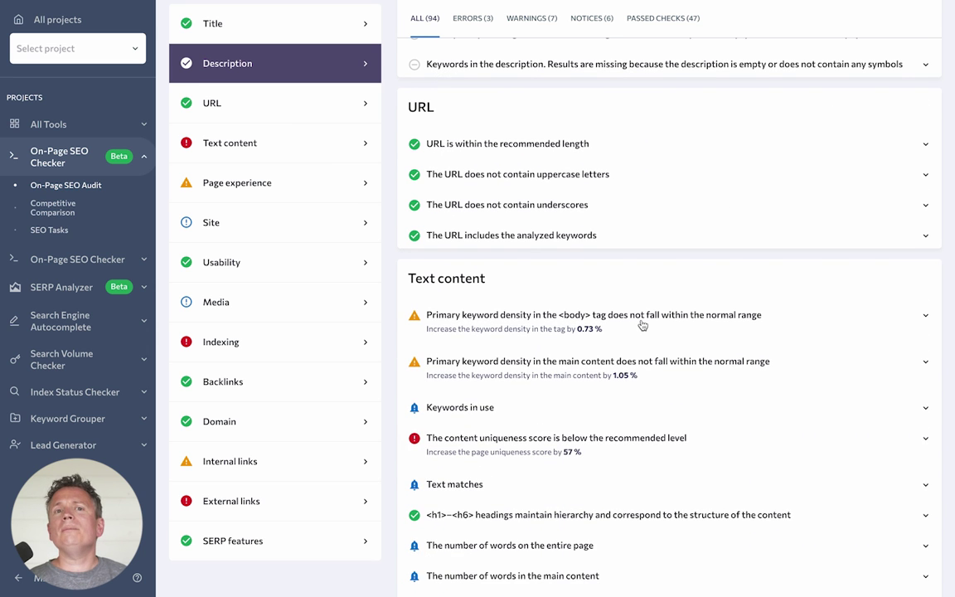
pyautogui.click(641, 323)
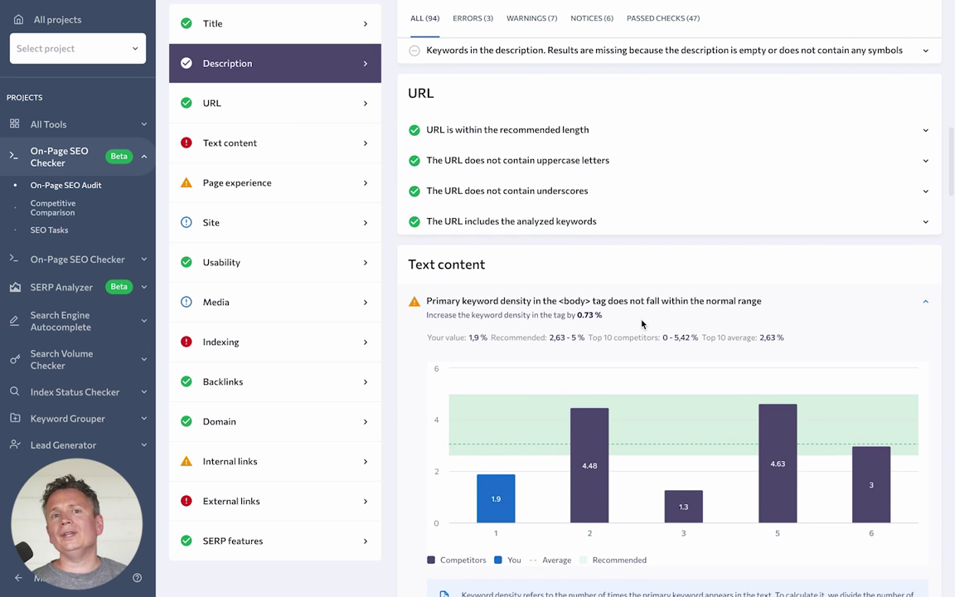
pyautogui.click(315, 390)
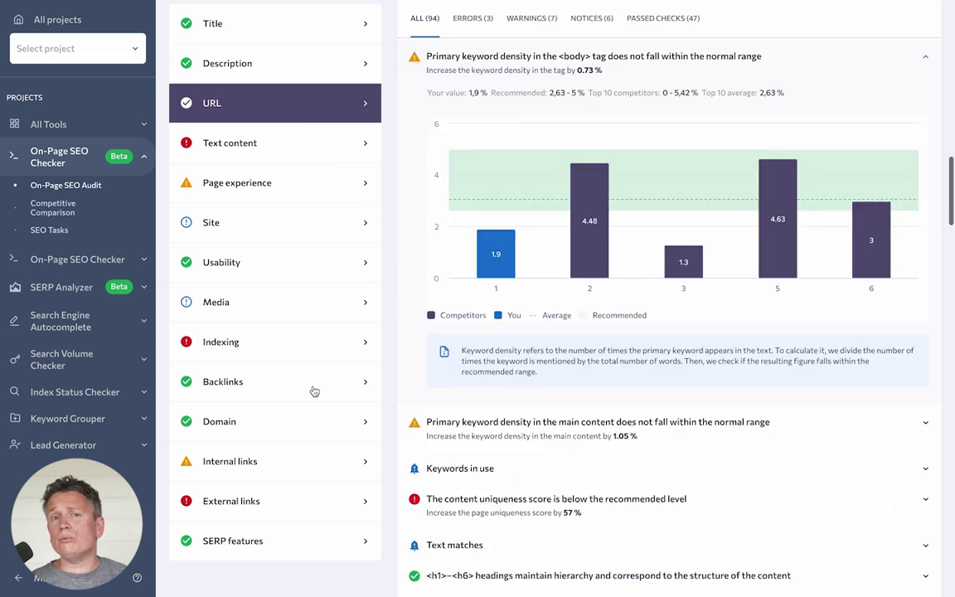
pyautogui.click(625, 104)
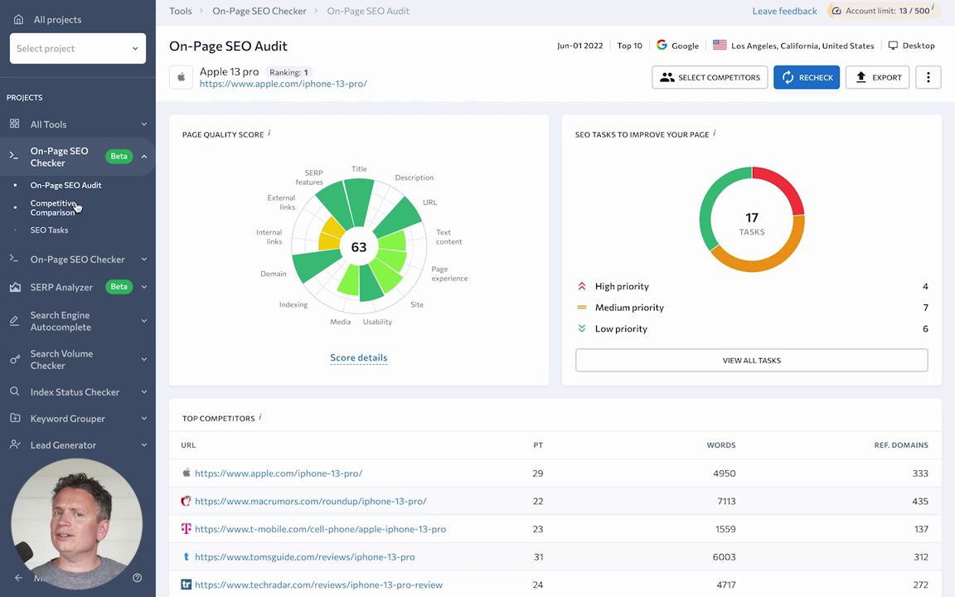
pyautogui.click(52, 208)
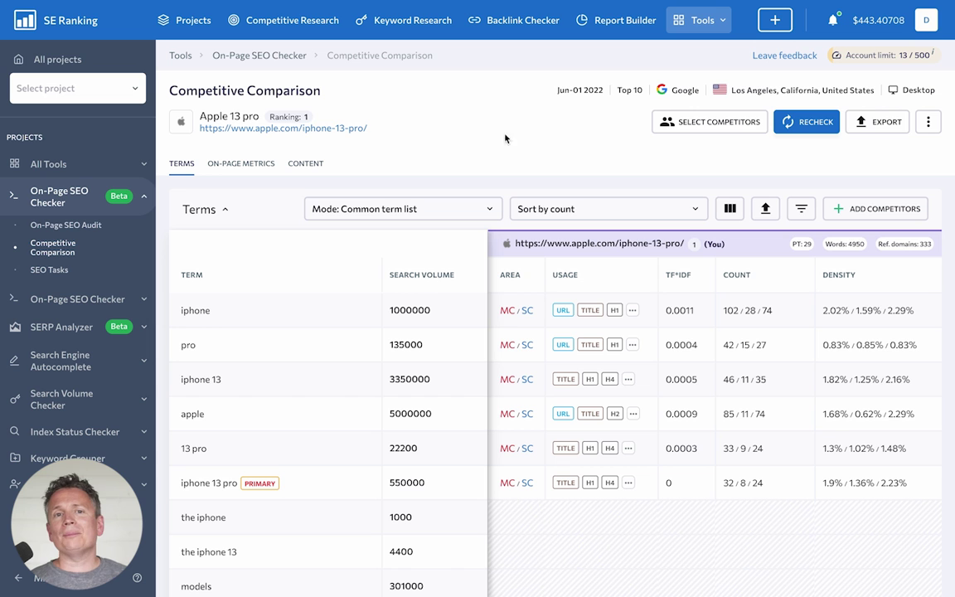
pyautogui.click(669, 123)
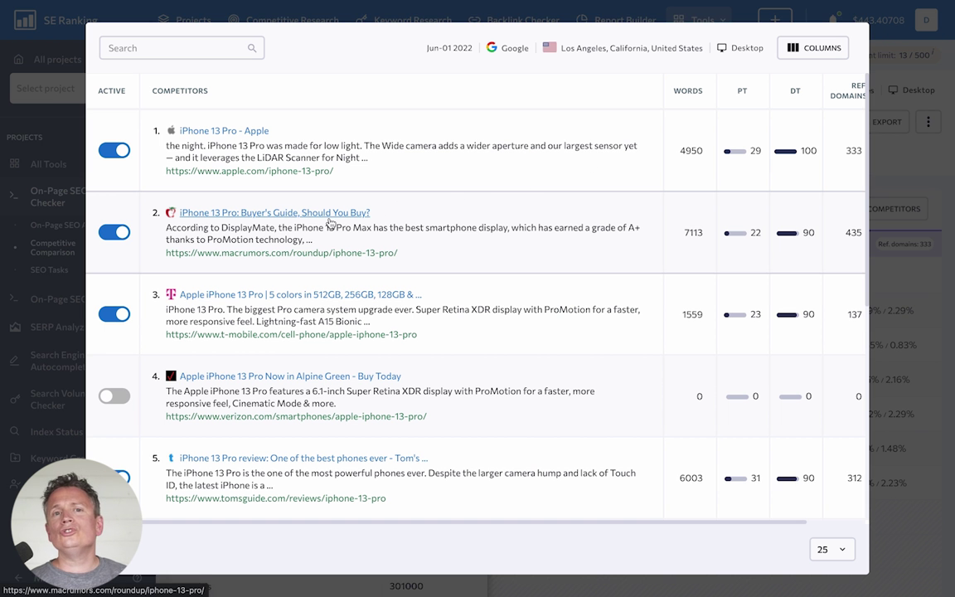
pyautogui.scroll(-2, 127, 401)
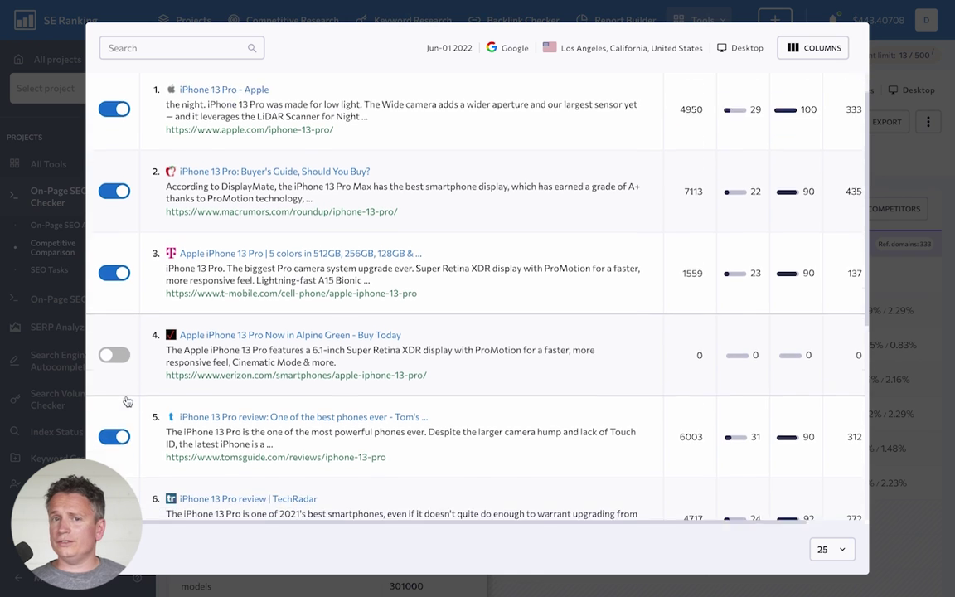
pyautogui.scroll(-6, 127, 401)
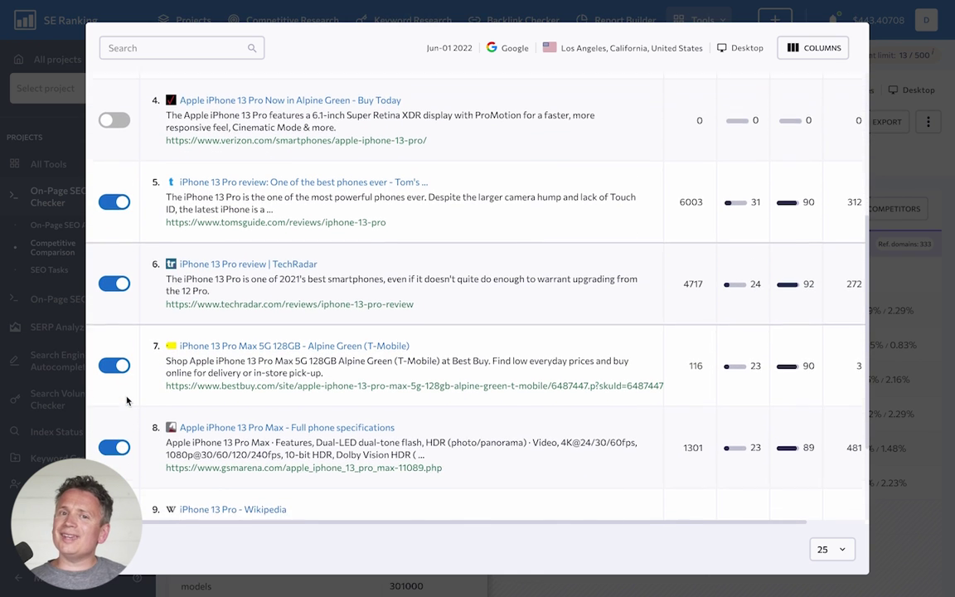
pyautogui.scroll(-3, 127, 401)
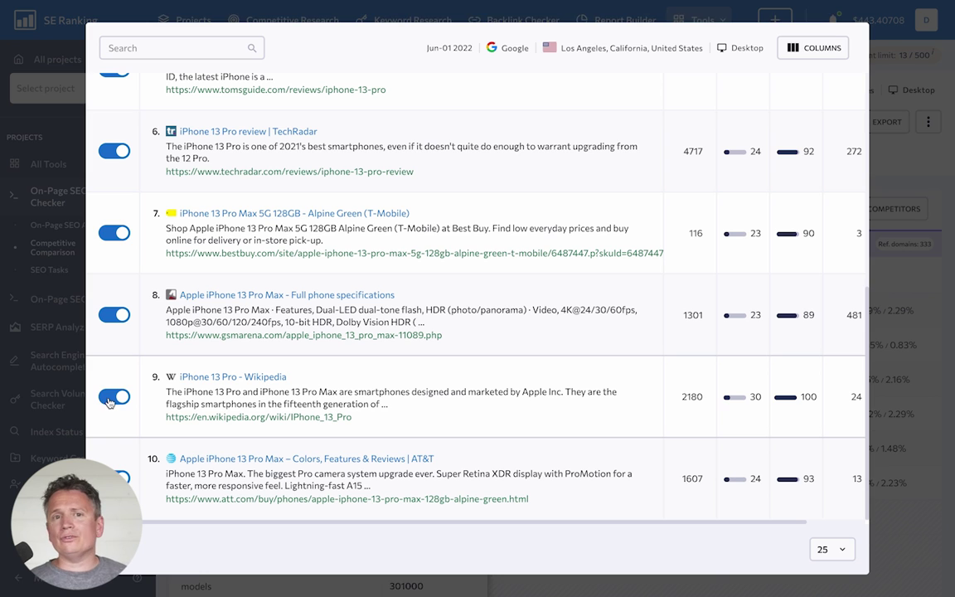
pyautogui.click(110, 402)
pyautogui.click(109, 402)
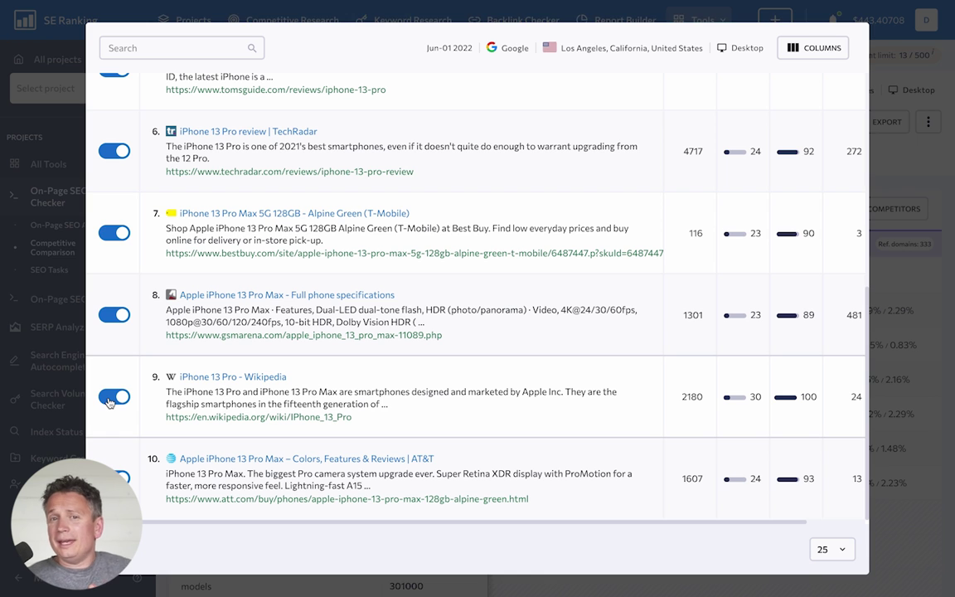
pyautogui.scroll(5, 440, 259)
pyautogui.hscroll(3, 440, 261)
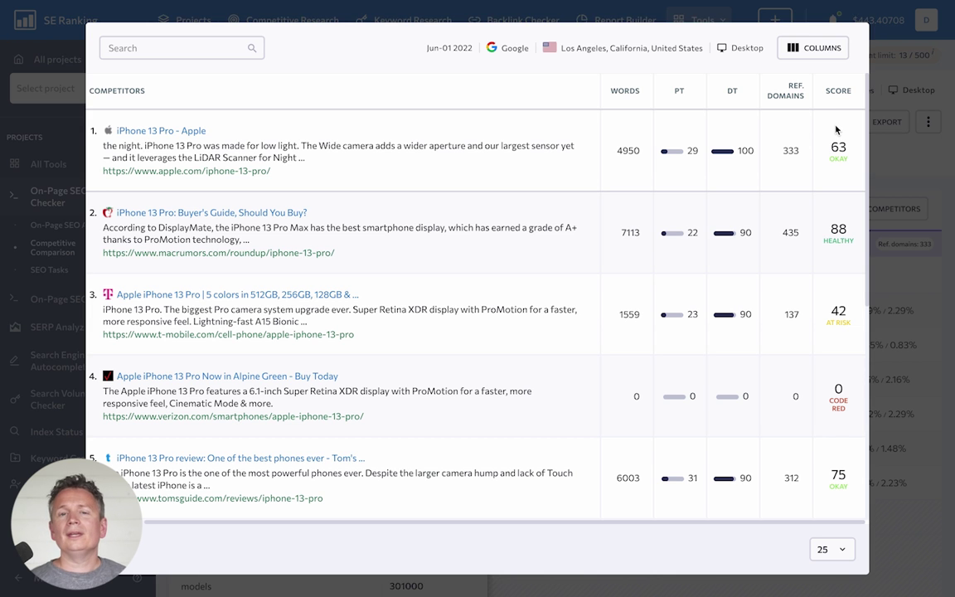
pyautogui.press('Escape')
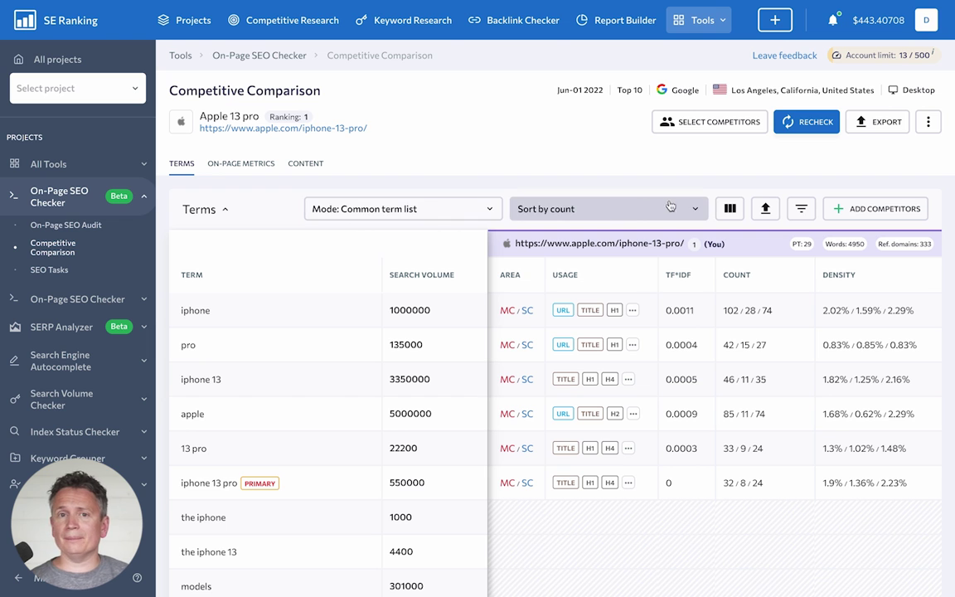
# Step: Review the Display, Area and Usage term filters, then clear all filters and collapse the panel
pyautogui.click(801, 209)
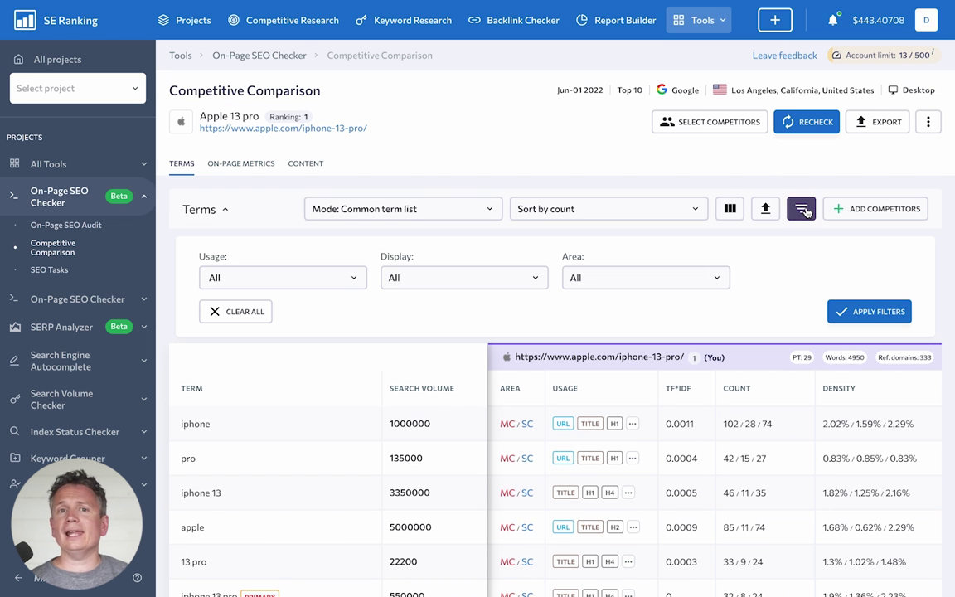
pyautogui.click(400, 276)
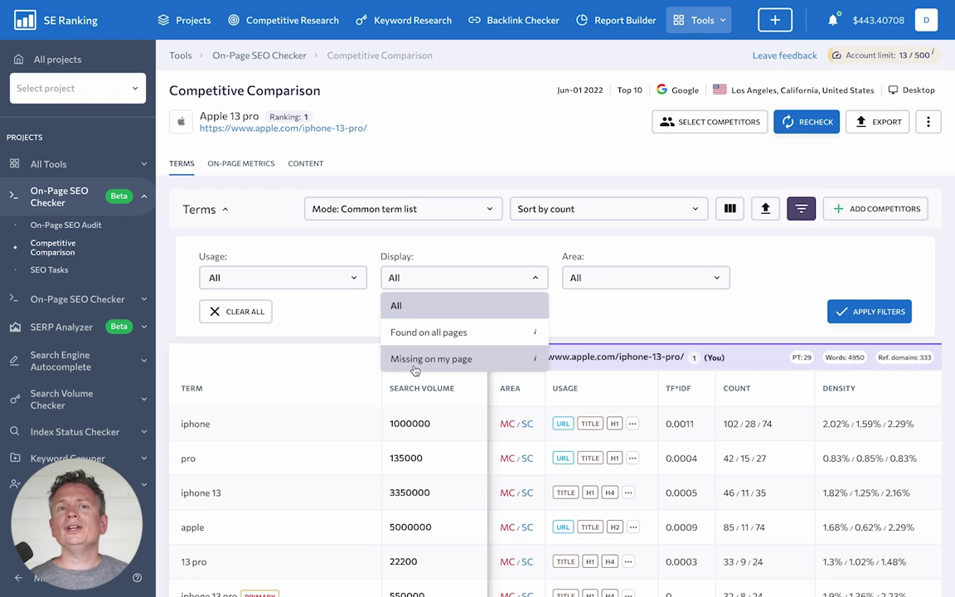
pyautogui.click(592, 286)
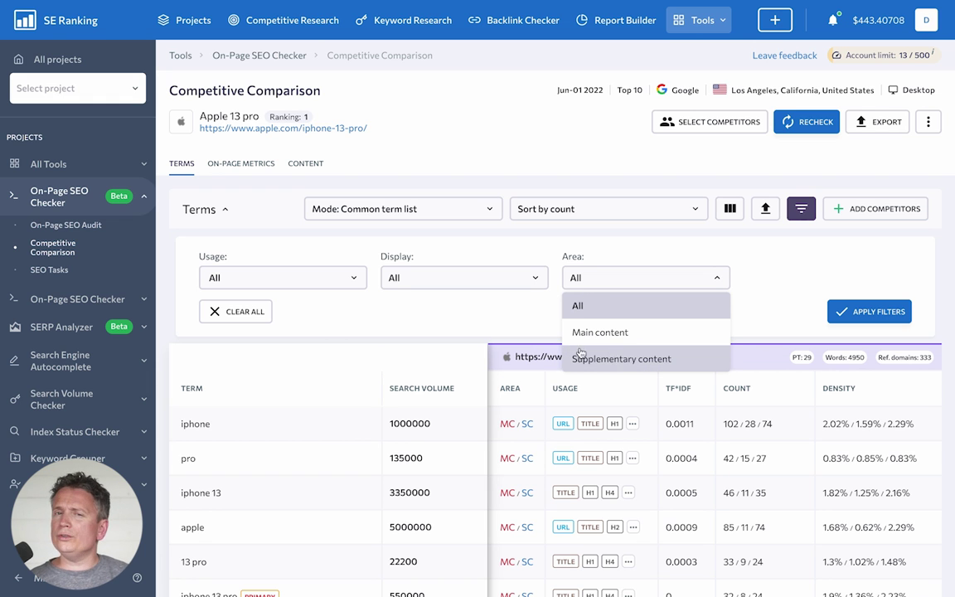
pyautogui.click(346, 277)
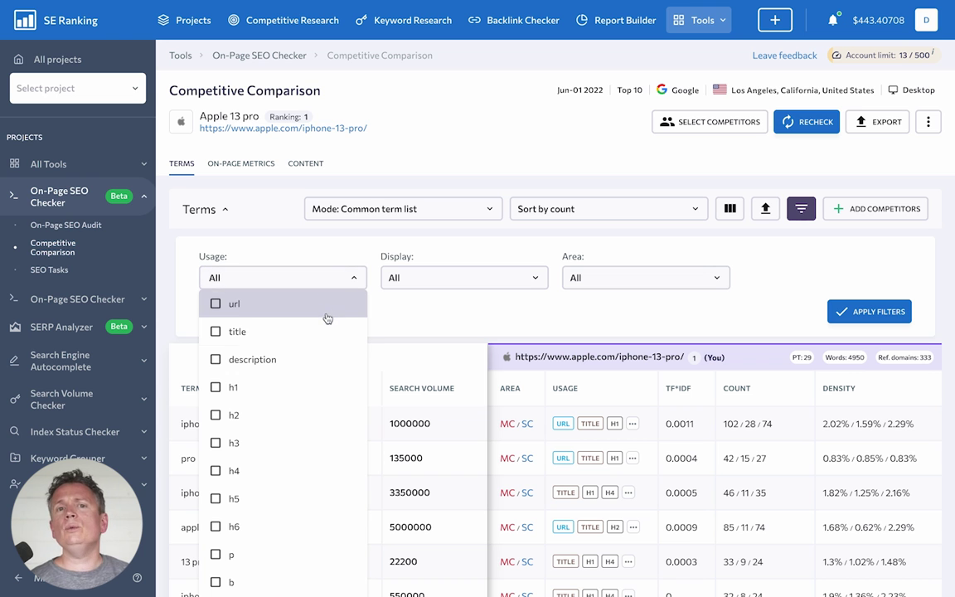
pyautogui.scroll(-3, 317, 418)
pyautogui.scroll(2, 318, 418)
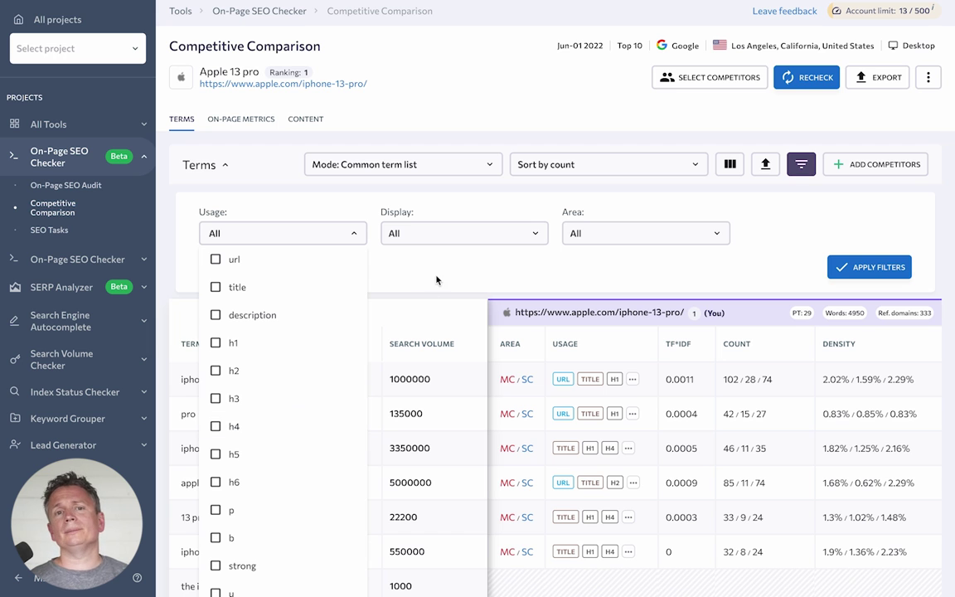
pyautogui.click(437, 277)
pyautogui.click(260, 275)
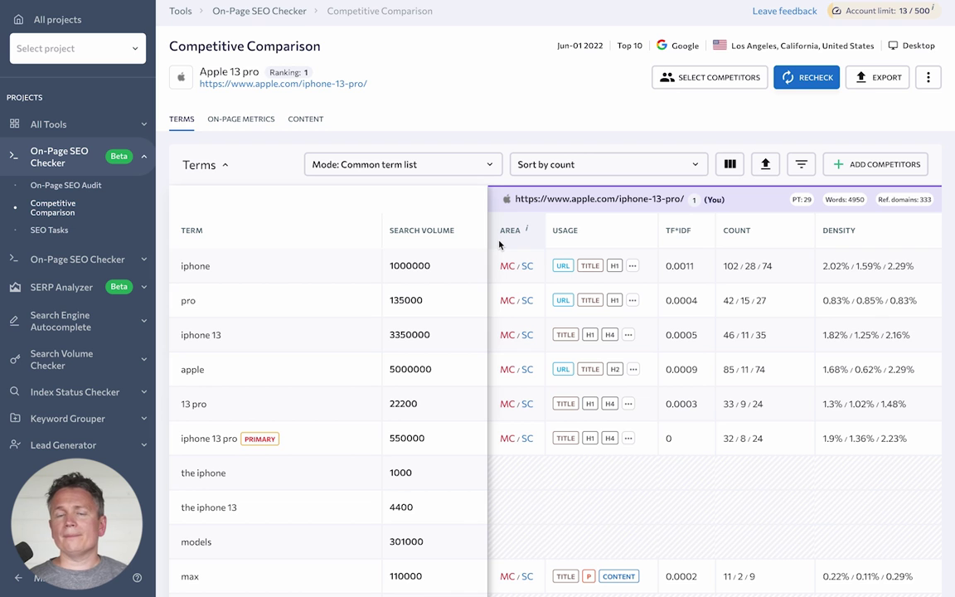
# Step: Peek at the extra usage tags for iphone, then sort the competitor terms by density
pyautogui.moveTo(505, 269)
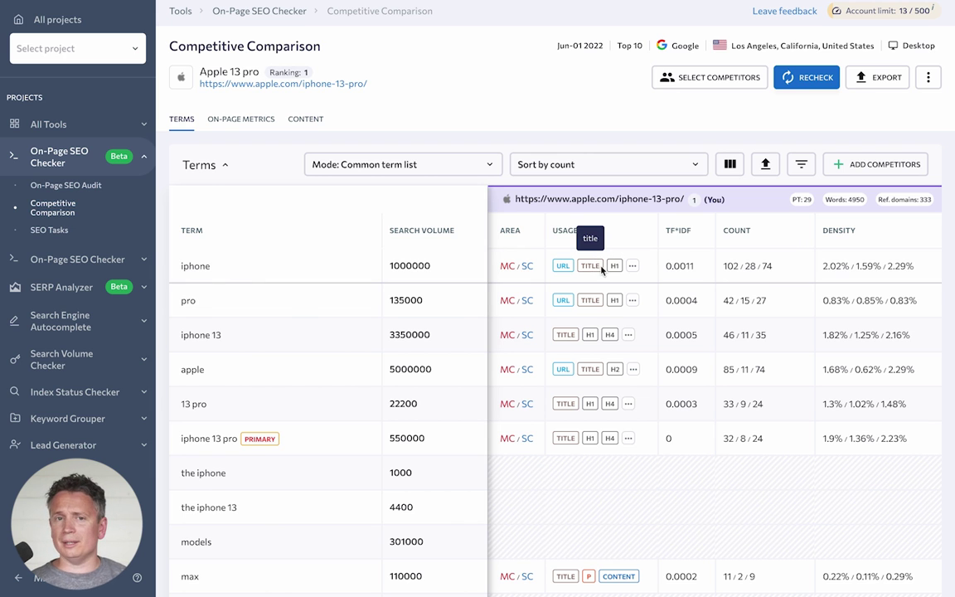
pyautogui.click(632, 265)
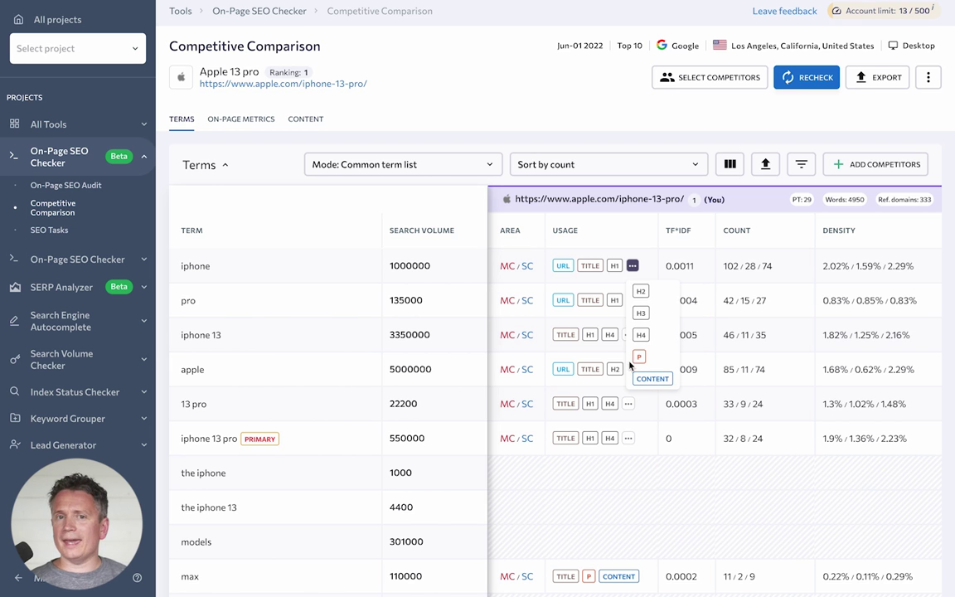
pyautogui.click(564, 280)
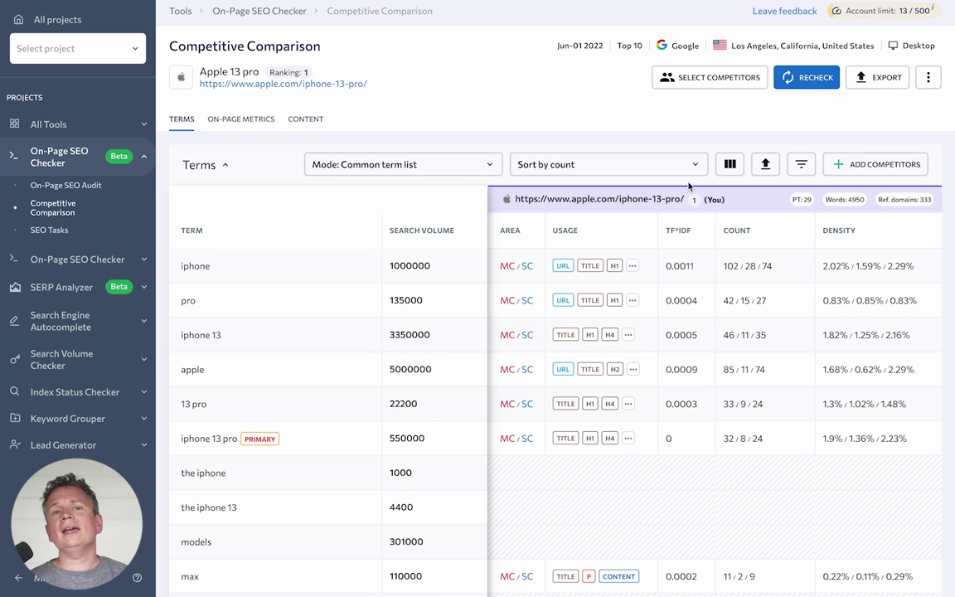
pyautogui.click(664, 162)
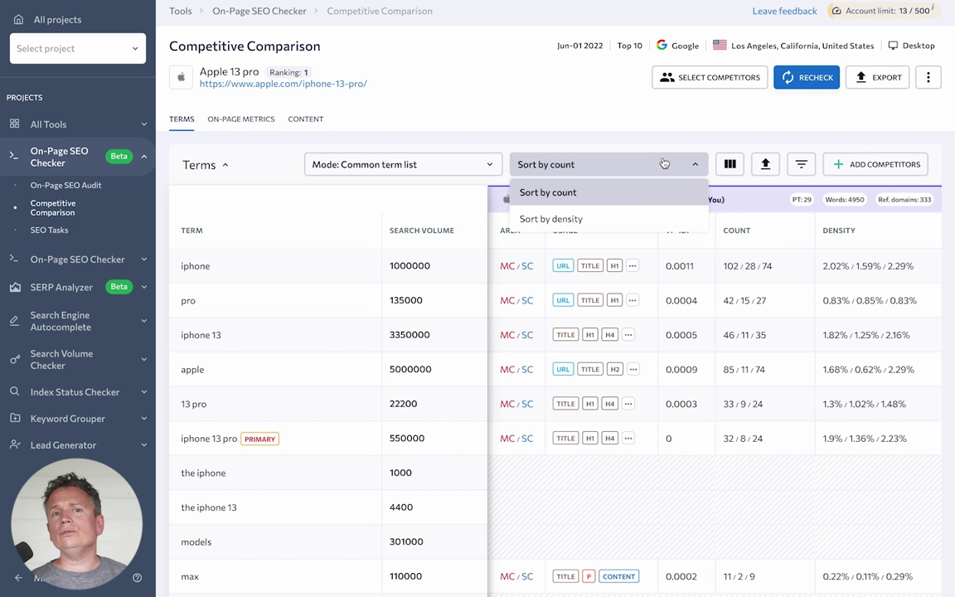
pyautogui.click(645, 218)
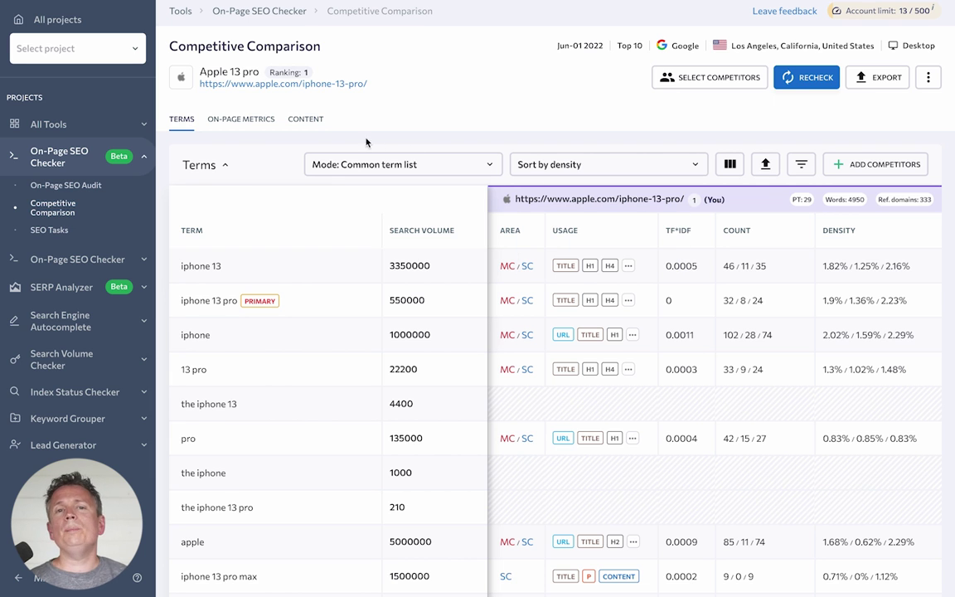
# Step: Browse the On-Page Metrics table comparing title length, word counts, trust and backlinks across competitors
pyautogui.click(254, 124)
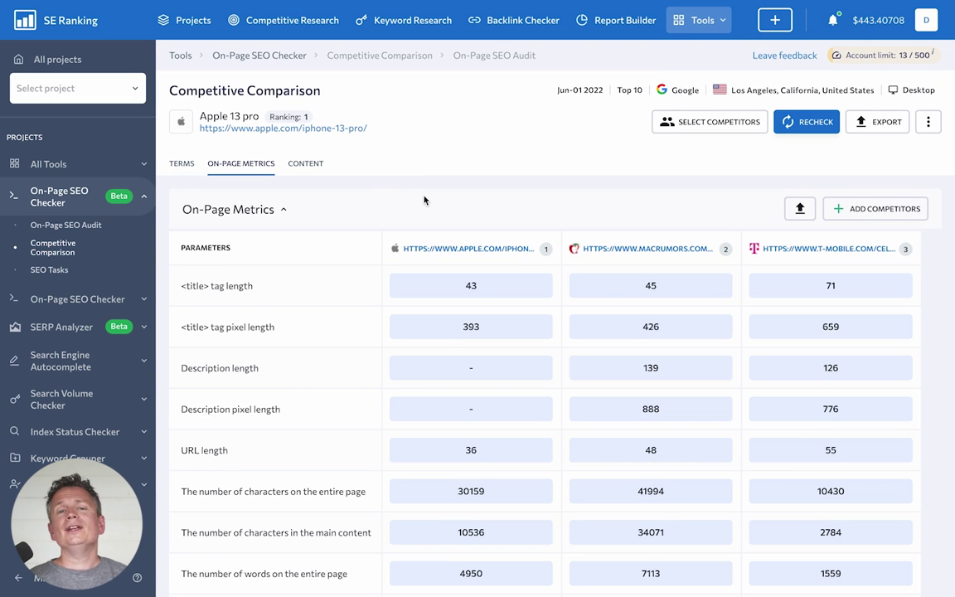
pyautogui.scroll(-3, 423, 199)
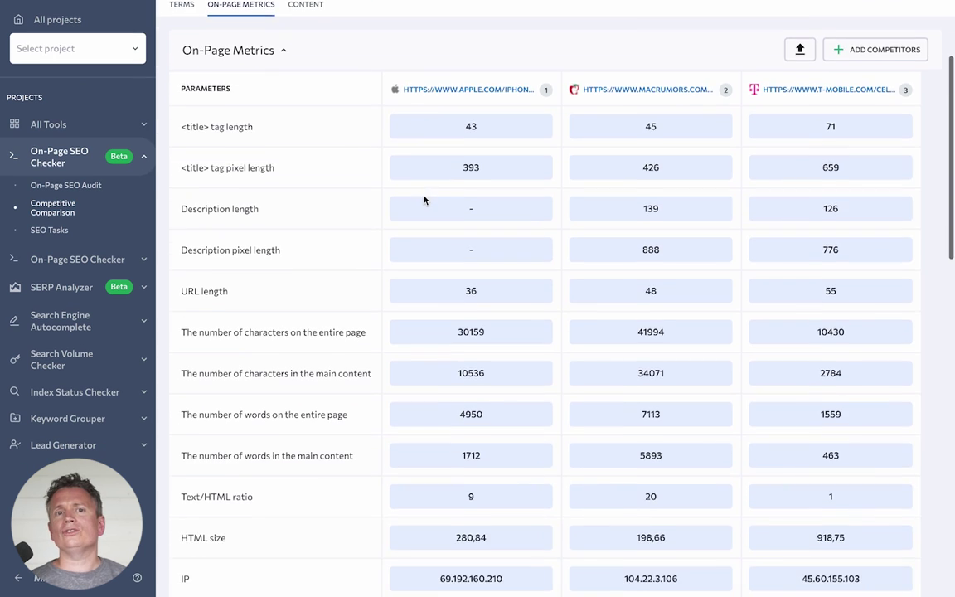
pyautogui.scroll(-2, 423, 200)
pyautogui.scroll(5, 424, 198)
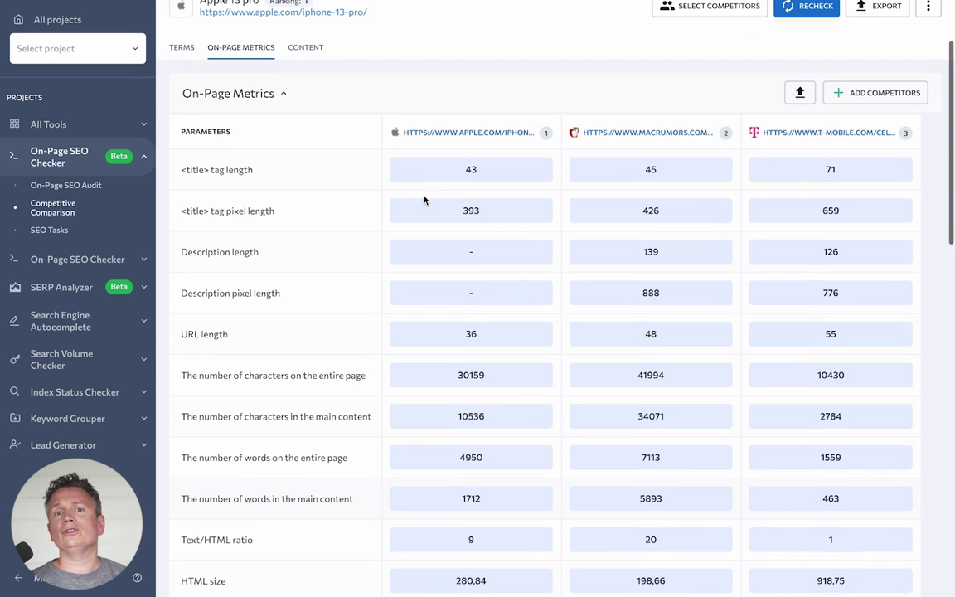
pyautogui.scroll(-2, 305, 362)
pyautogui.scroll(-4, 305, 363)
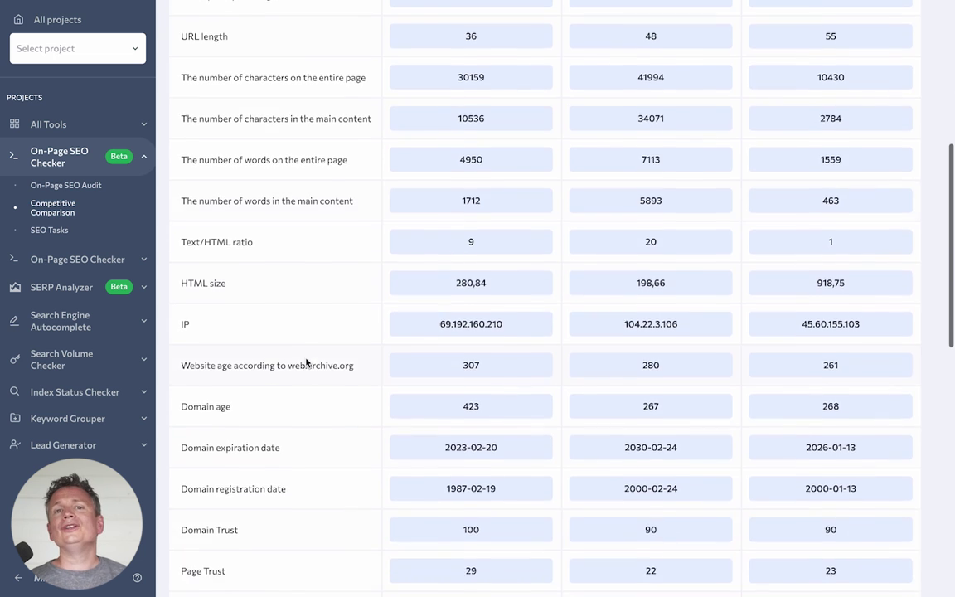
pyautogui.scroll(-2, 305, 363)
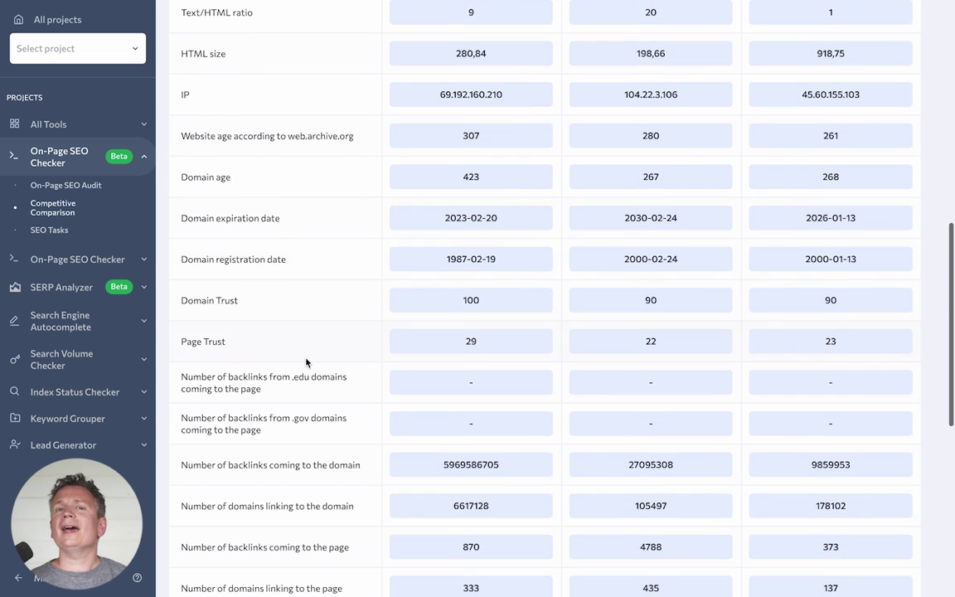
pyautogui.scroll(-3, 305, 362)
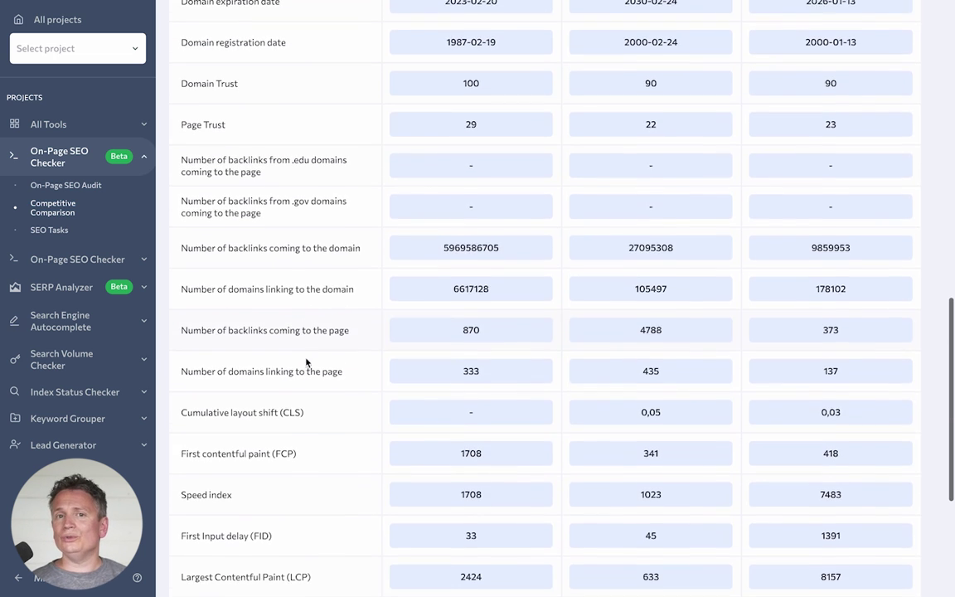
pyautogui.scroll(10, 305, 362)
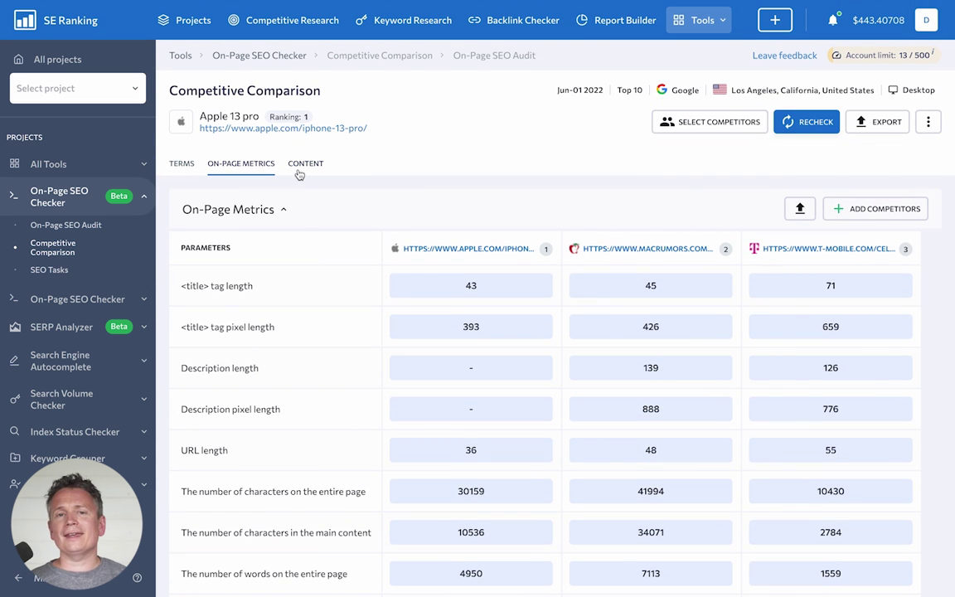
# Step: Switch to the Content tab to compare competitors' titles, descriptions and headings
pyautogui.click(301, 167)
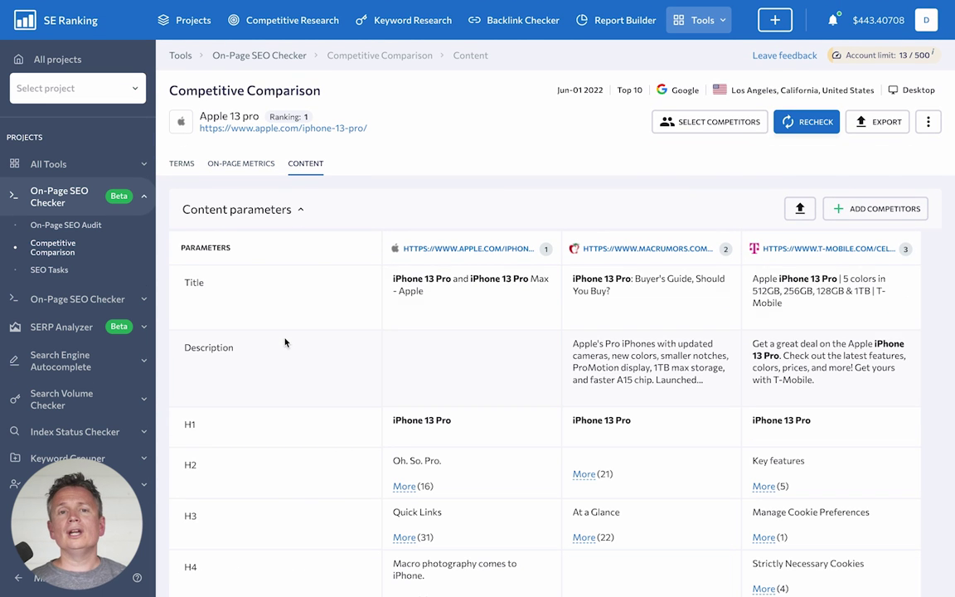
pyautogui.scroll(-3, 285, 342)
pyautogui.scroll(2, 285, 342)
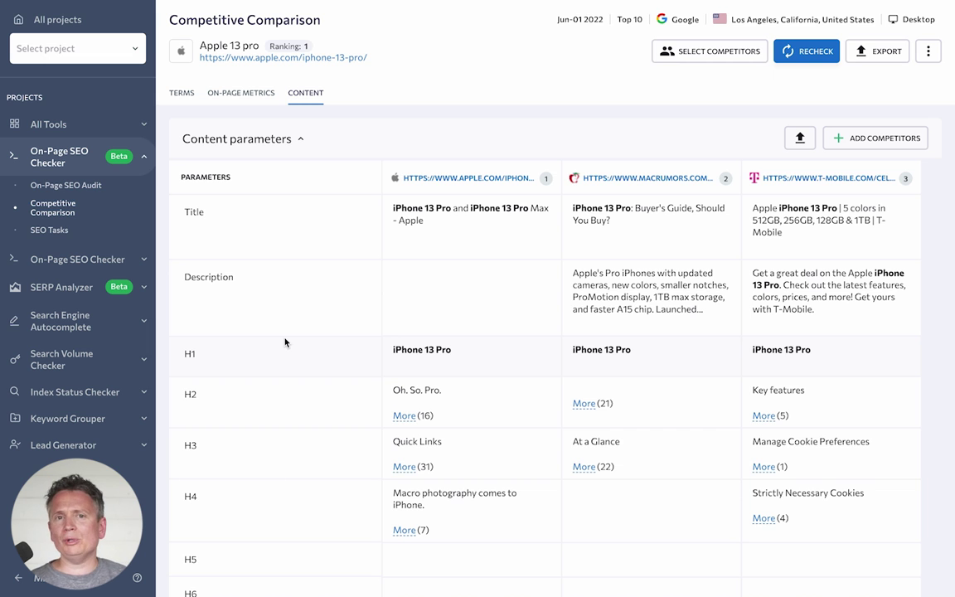
# Step: Open SEO Tasks to view the 17 prioritized tasks, checking export settings without exporting
pyautogui.click(60, 238)
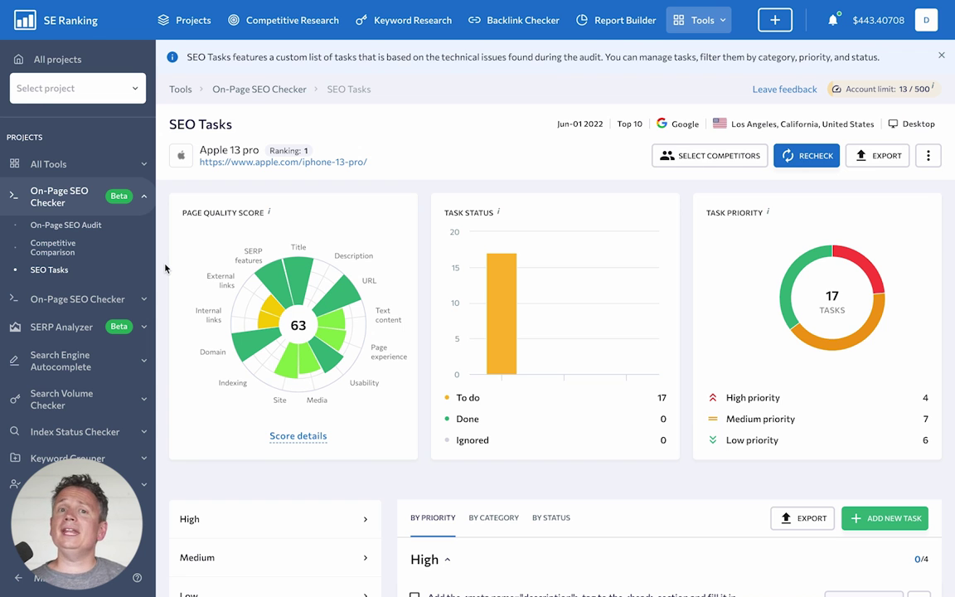
pyautogui.scroll(-2, 165, 268)
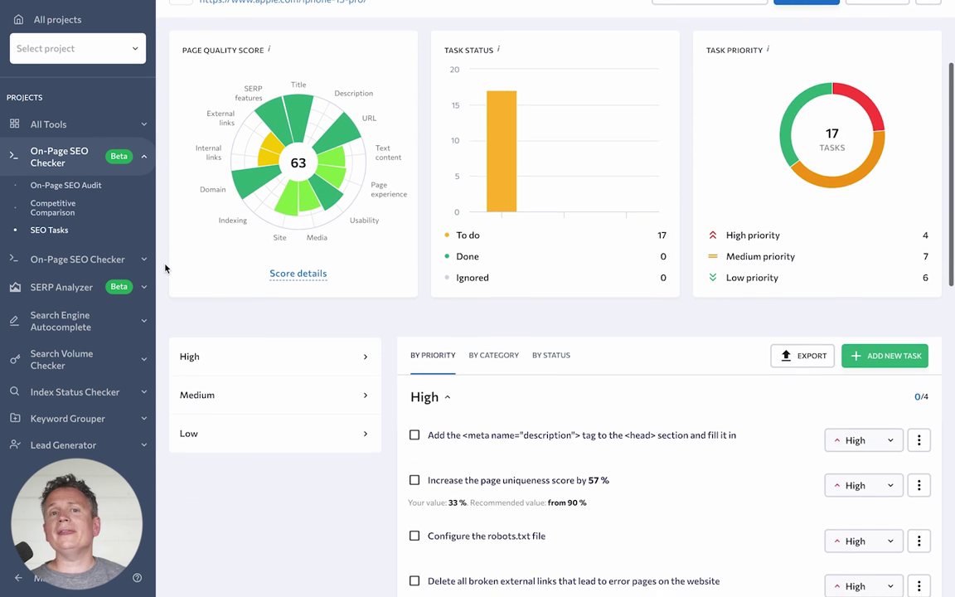
pyautogui.scroll(-1, 165, 268)
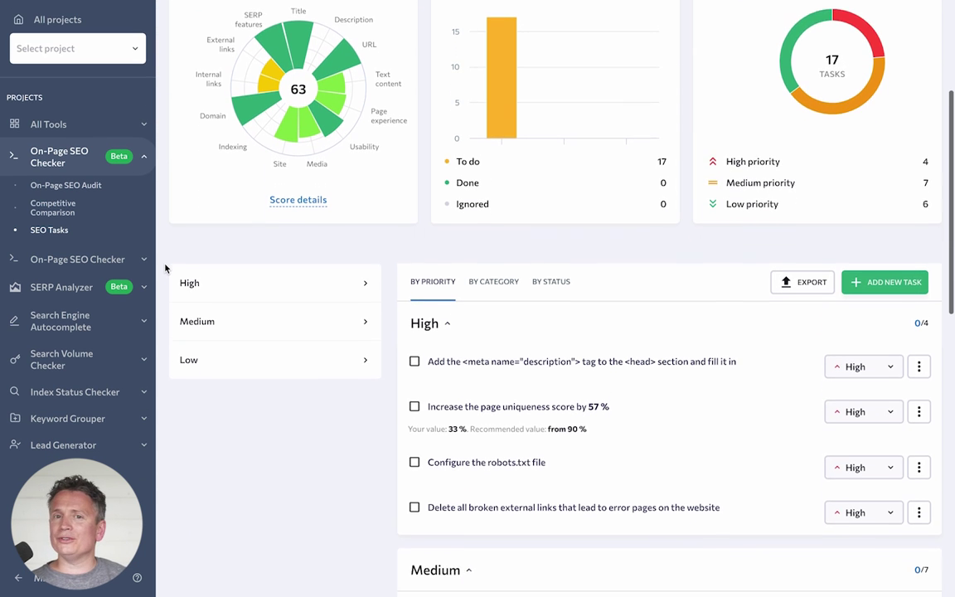
pyautogui.scroll(-1, 165, 268)
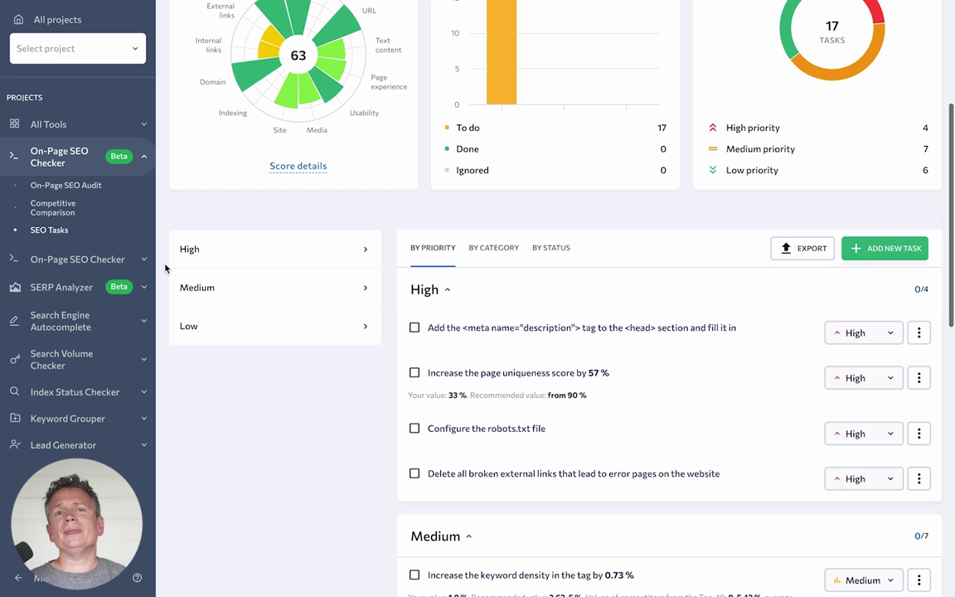
pyautogui.scroll(3, 165, 268)
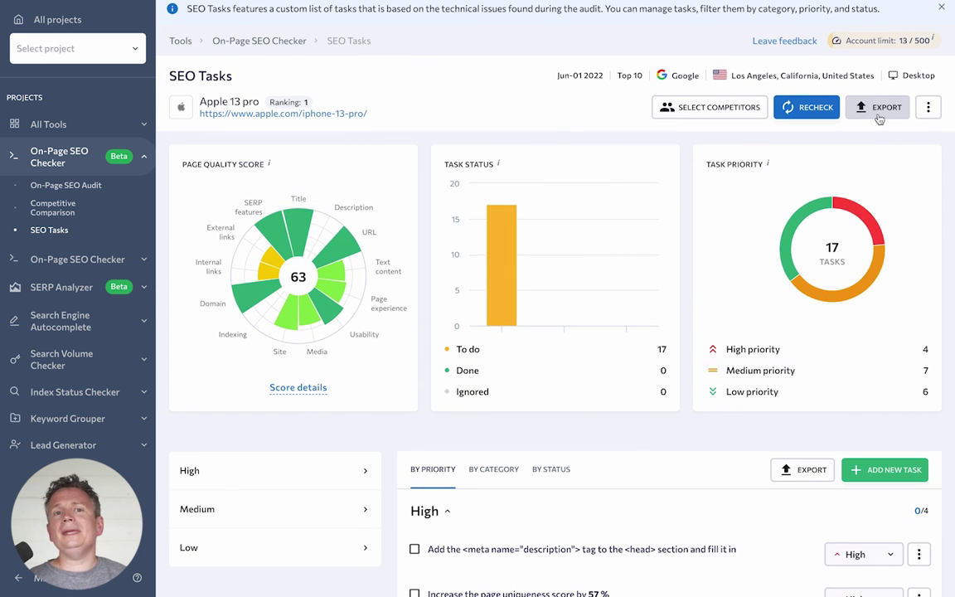
pyautogui.click(880, 109)
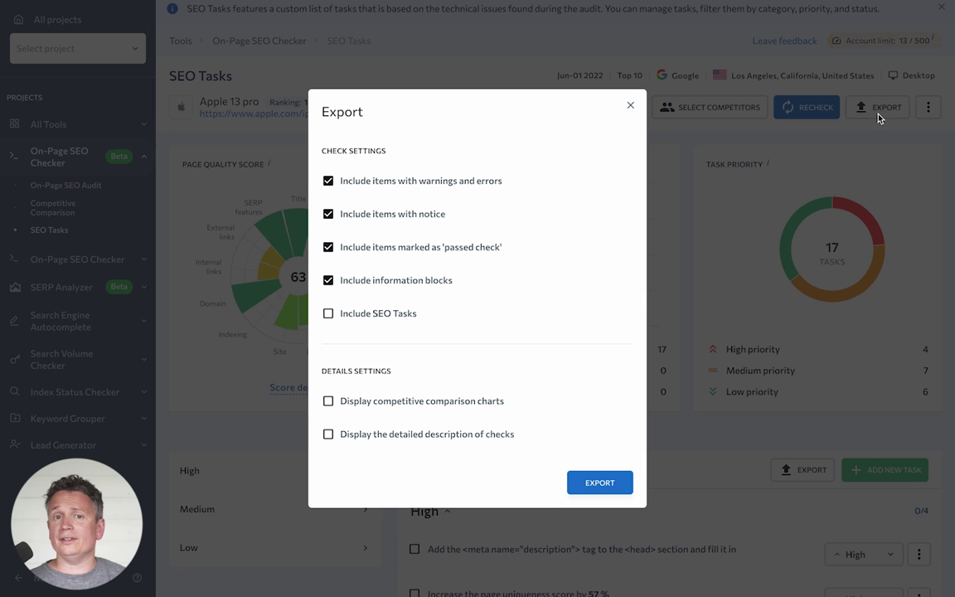
pyautogui.click(712, 117)
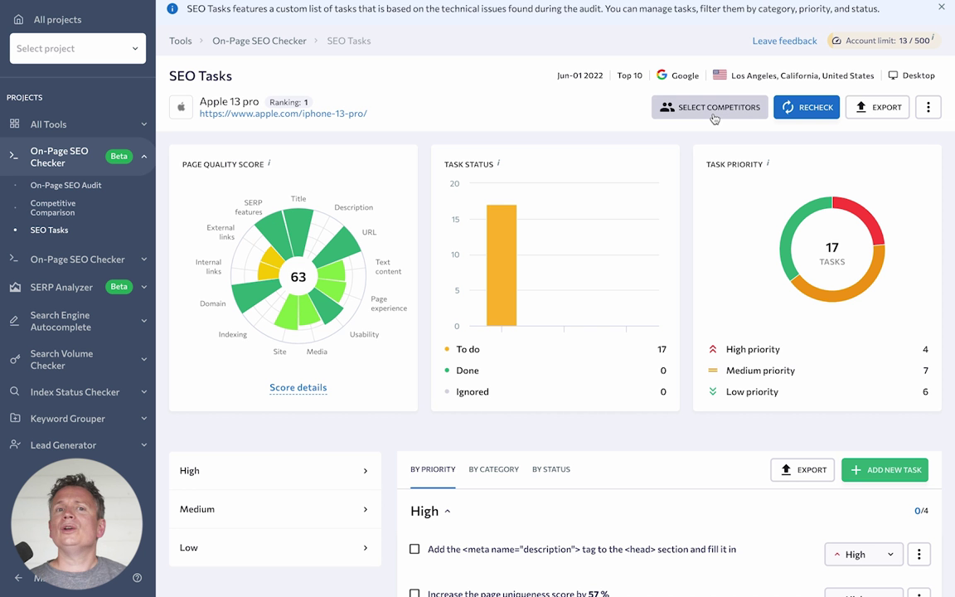
# Step: Inspect the meta description task's priority, kept High, and its actions menu without changes
pyautogui.scroll(-3, 714, 119)
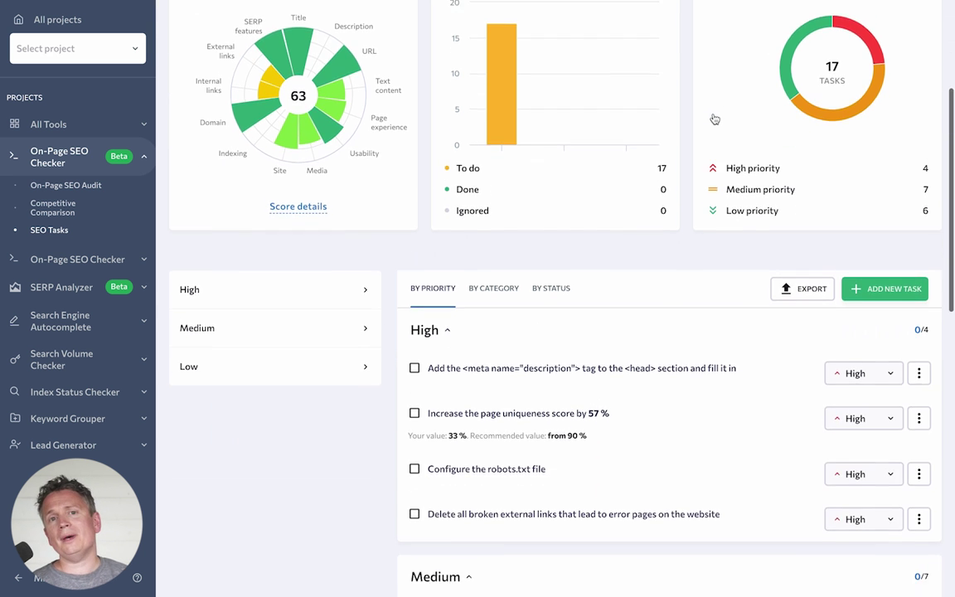
pyautogui.click(872, 280)
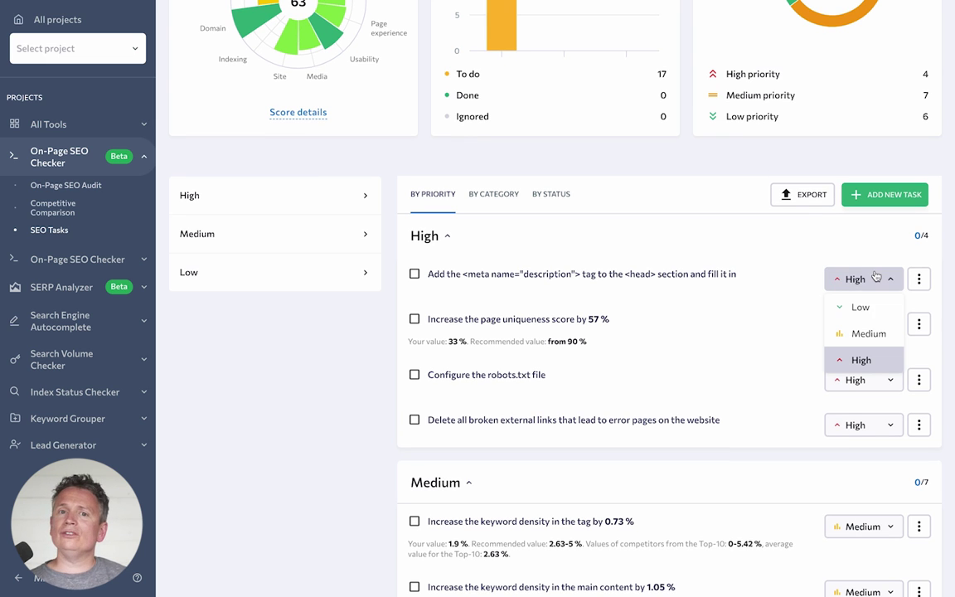
pyautogui.click(802, 313)
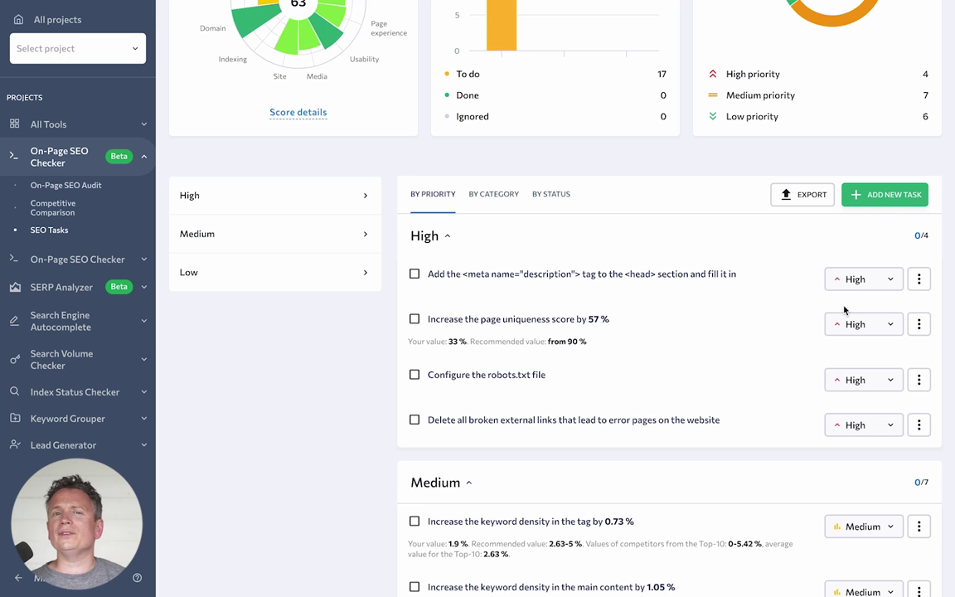
pyautogui.click(917, 282)
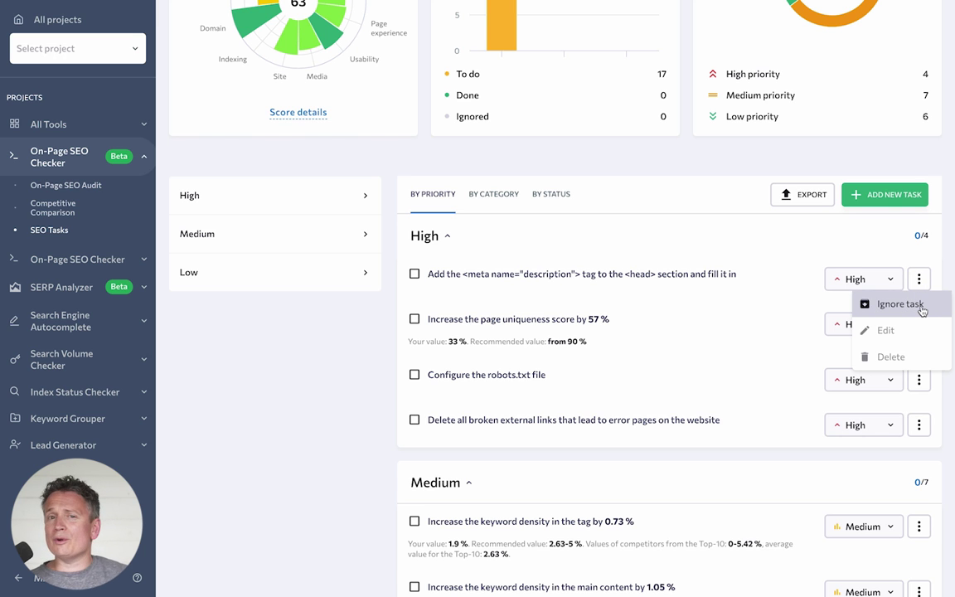
pyautogui.click(803, 308)
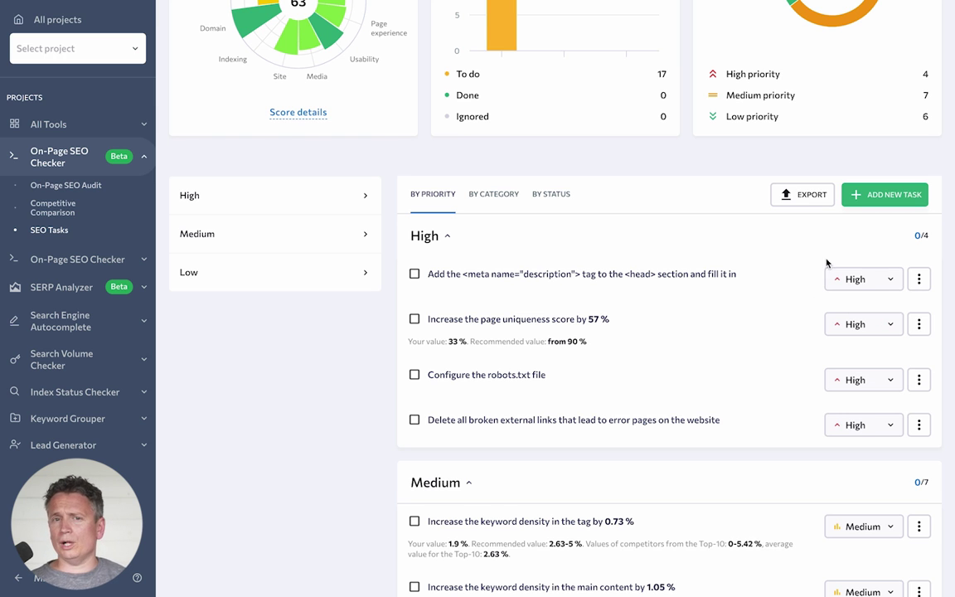
pyautogui.click(865, 203)
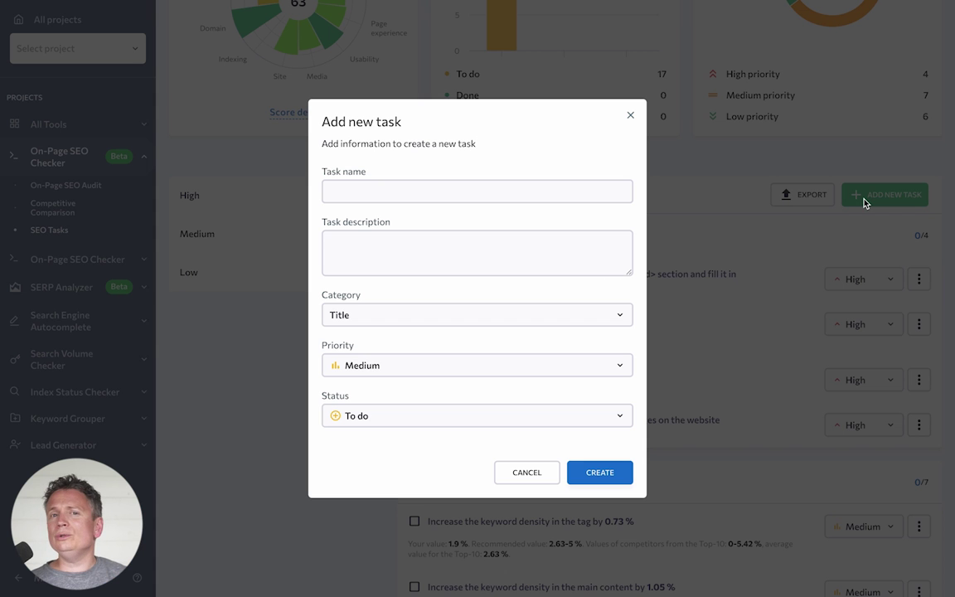